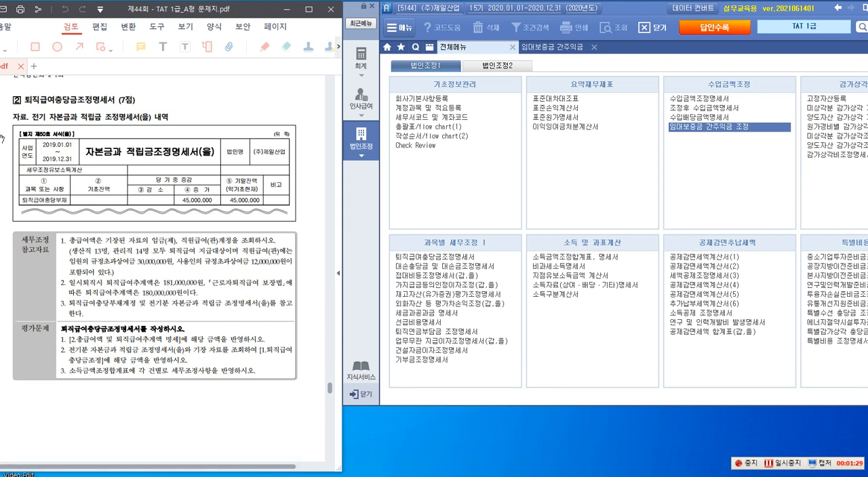
Annotate the screen above the question heading with the red text "전기 <손금불산입> 유보 -> 세무조정 반영"
key("ctrl+2")
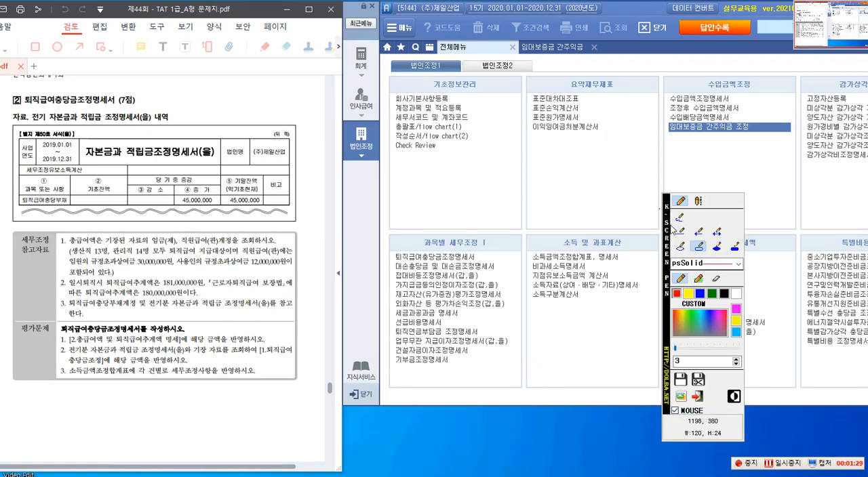
mouse_move(669, 248)
left_mouse_down()
mouse_move(758, 107)
mouse_move(792, 111)
left_mouse_up()
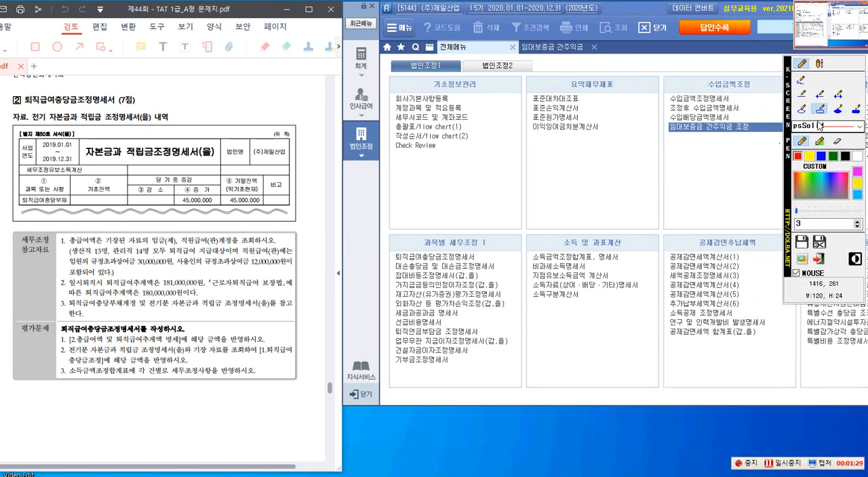
left_click(819, 64)
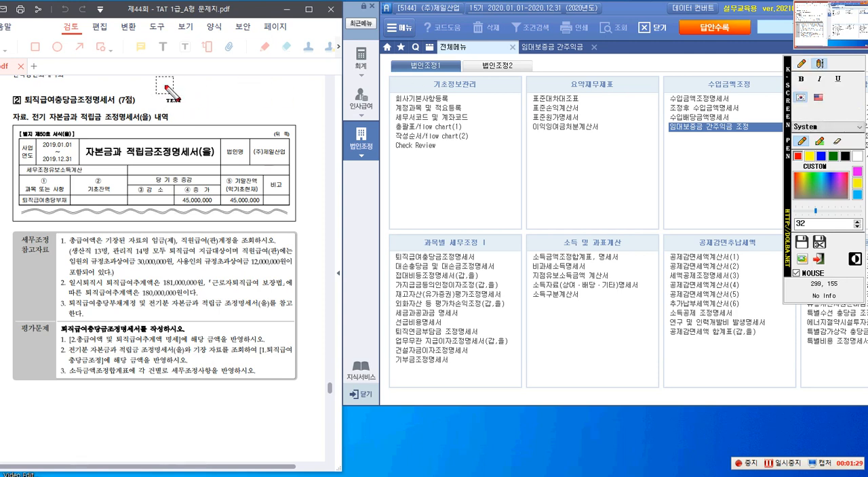
left_click(151, 82)
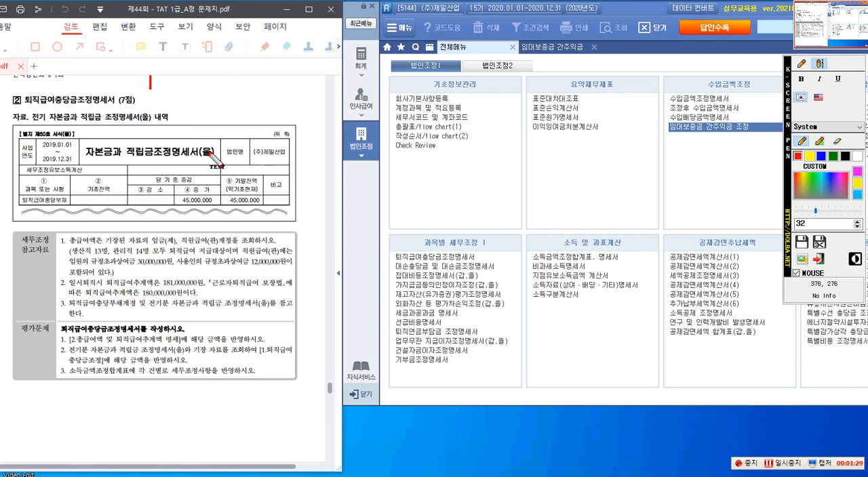
type("전기")
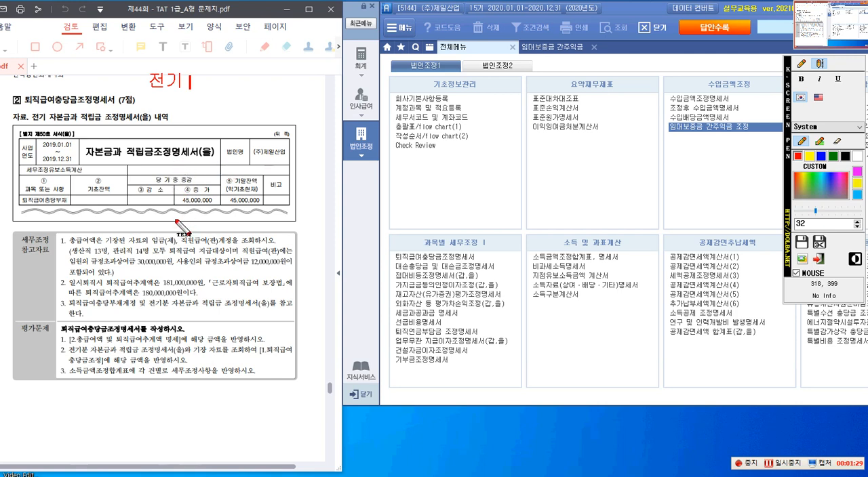
type(" <손금불산입")
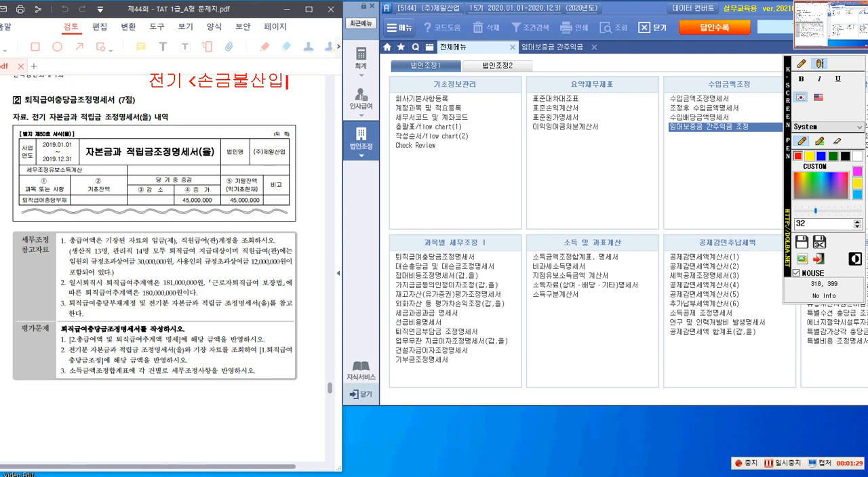
type("> 유보")
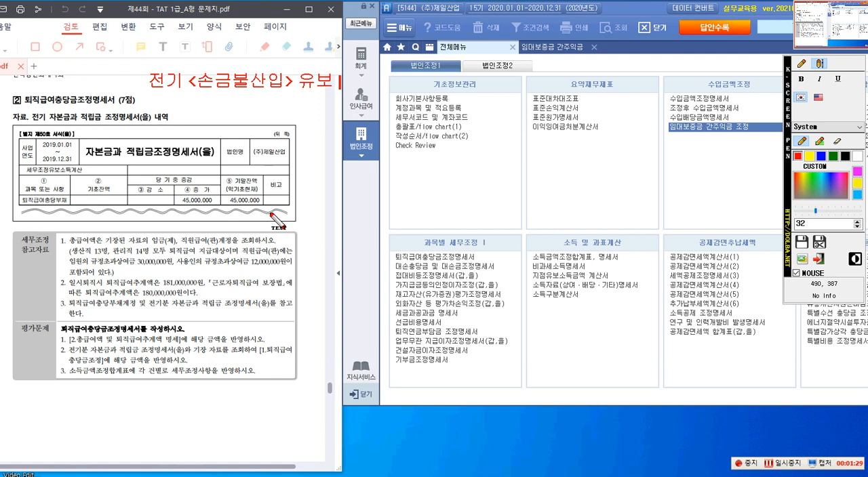
type("-> 세무")
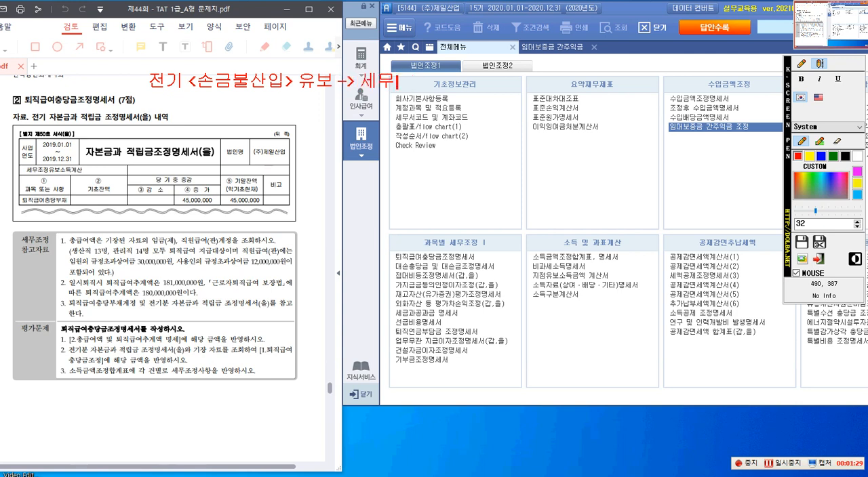
type("조정 ㅂ반영")
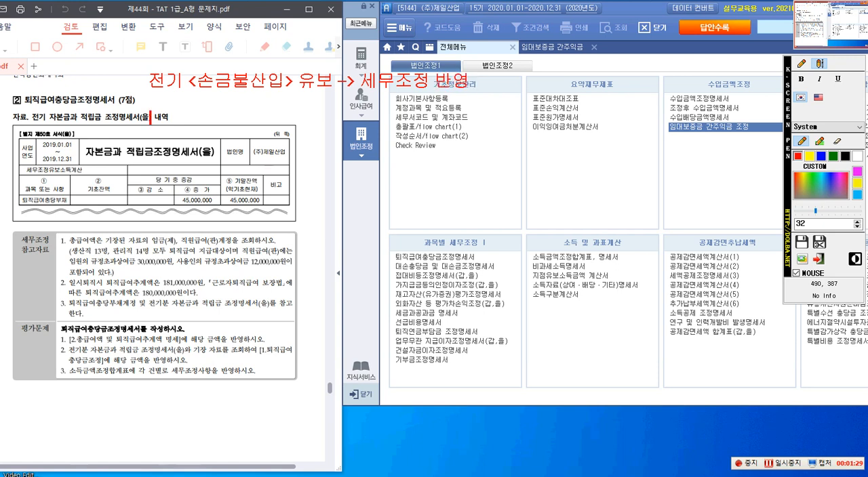
type("당기")
type(" <")
type("손금불")
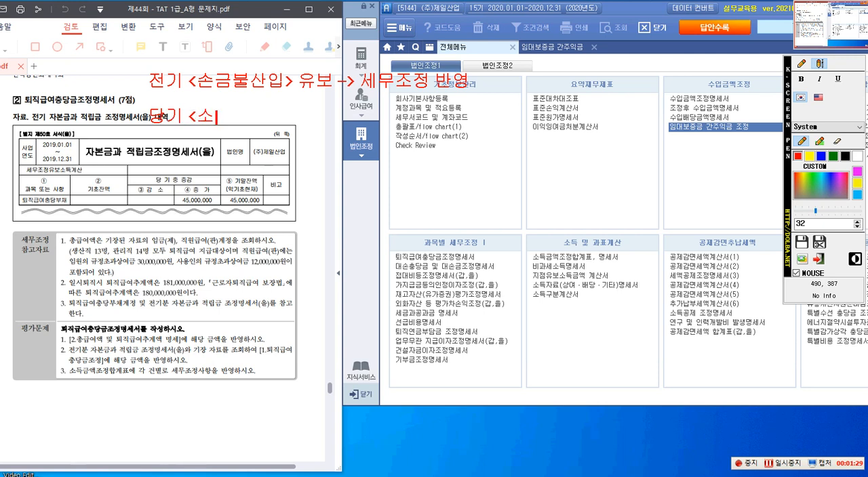
type("산입")
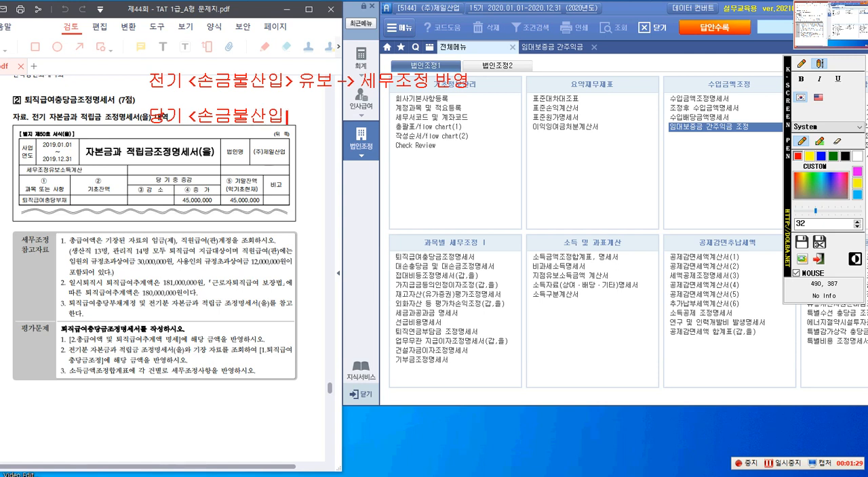
type("> 임원 규정초과")
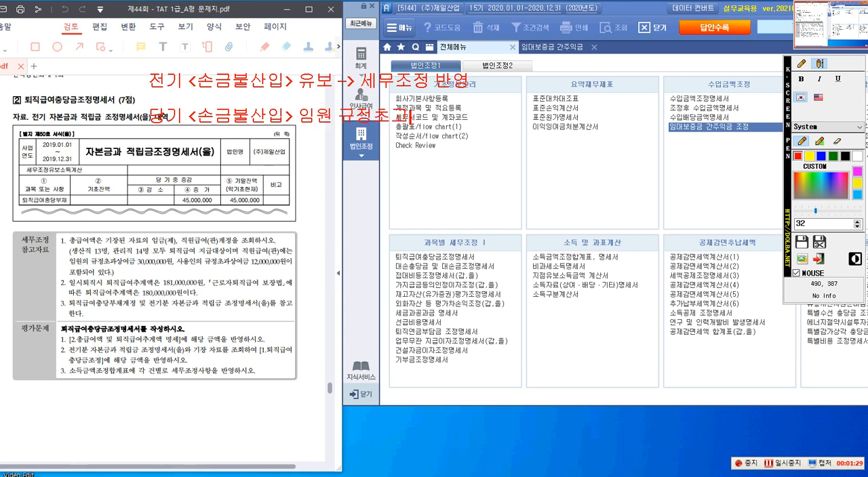
type(" 상여금")
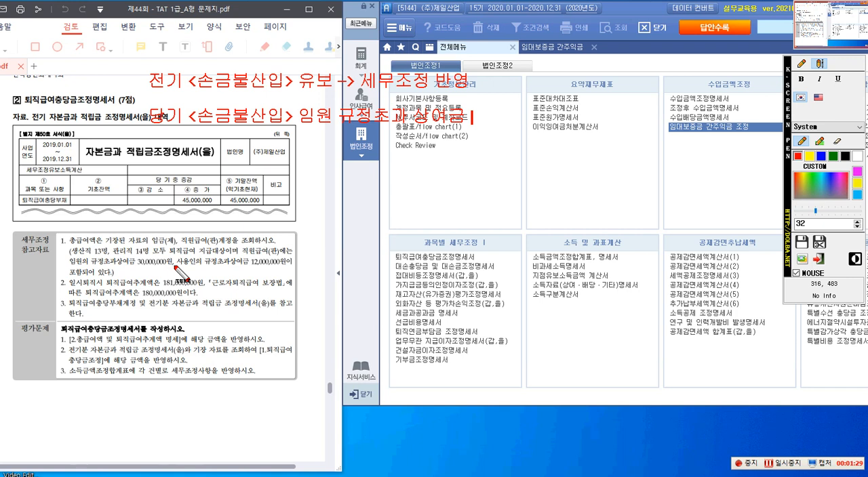
Add a second annotation line reading "당기 <손금불산입> 임원 규정초과 상여금 30,000,000 (상여)"
type("30,00")
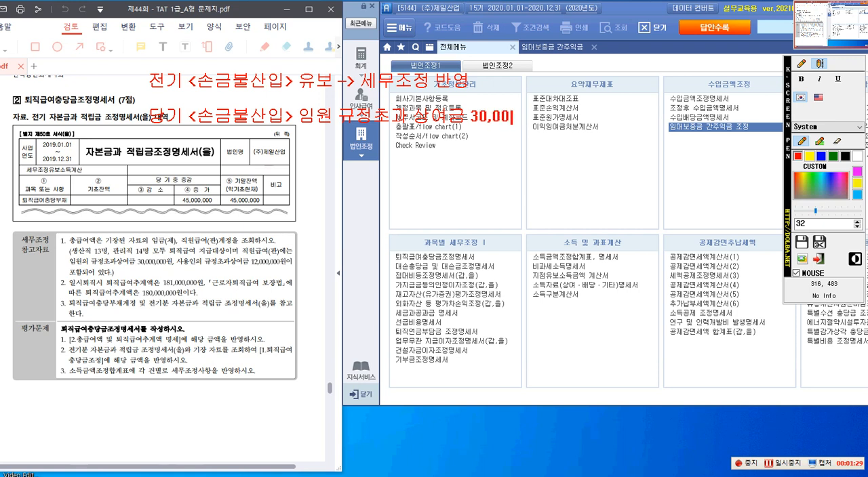
type("0,000 원")
key("BackSpace")
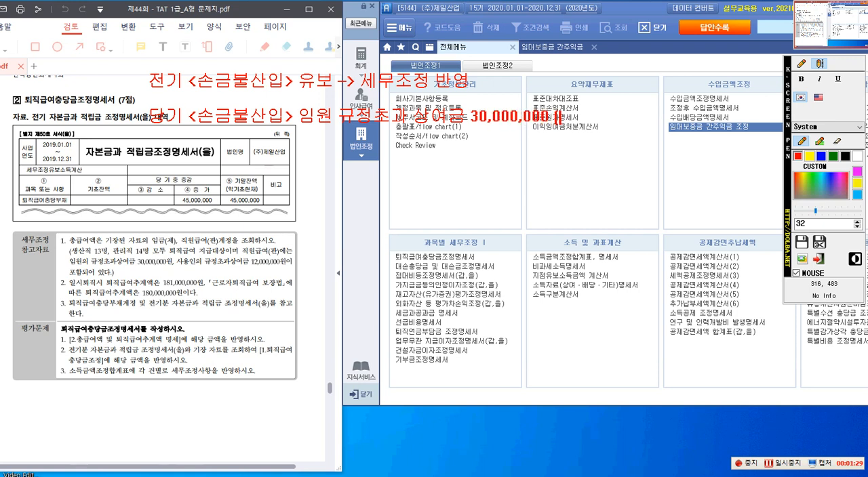
type("이여")
key("BackSpace")
key("BackSpace")
type("상여")
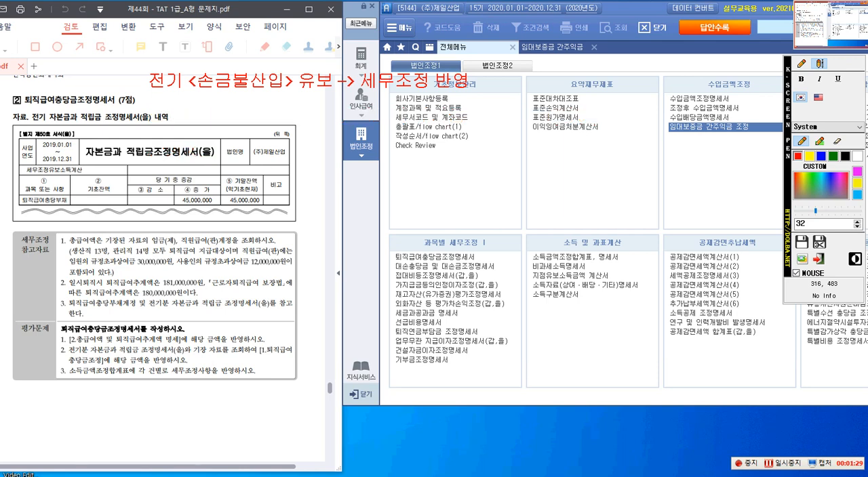
Add a third annotation line for the current-year limit excess, starting "당기<손금불산입> 한도초과액 ..."
type("불사")
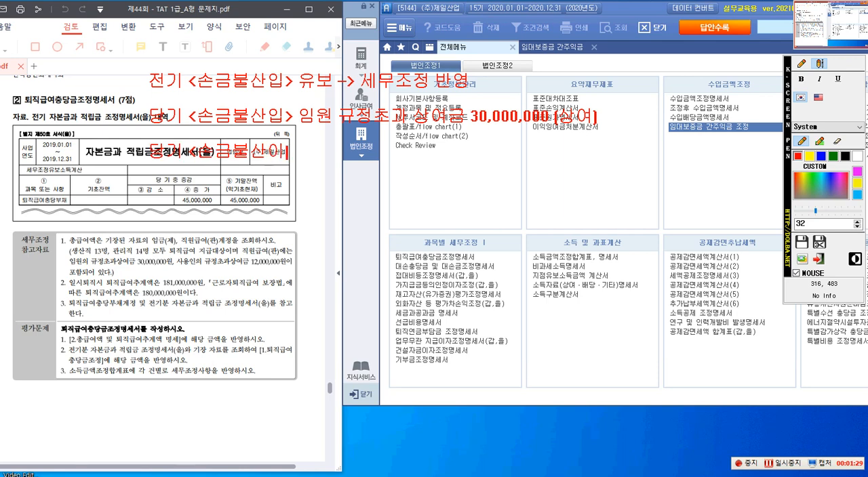
type("입> 한도초과액 ...")
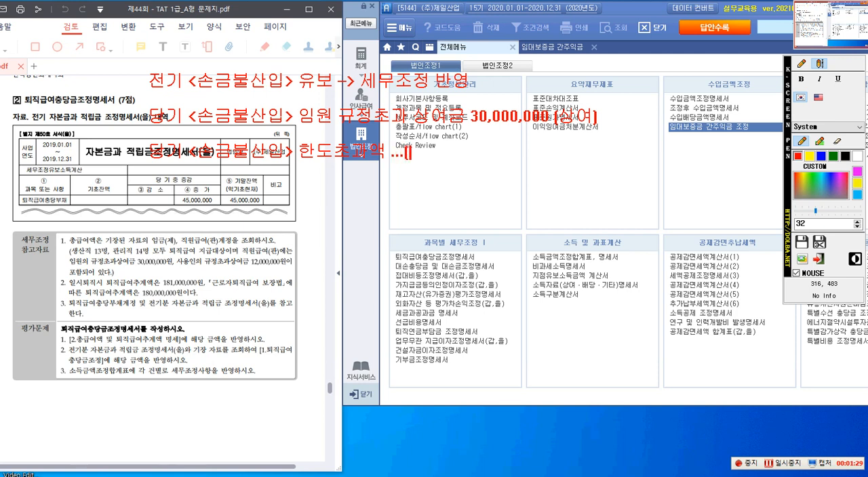
type("보")
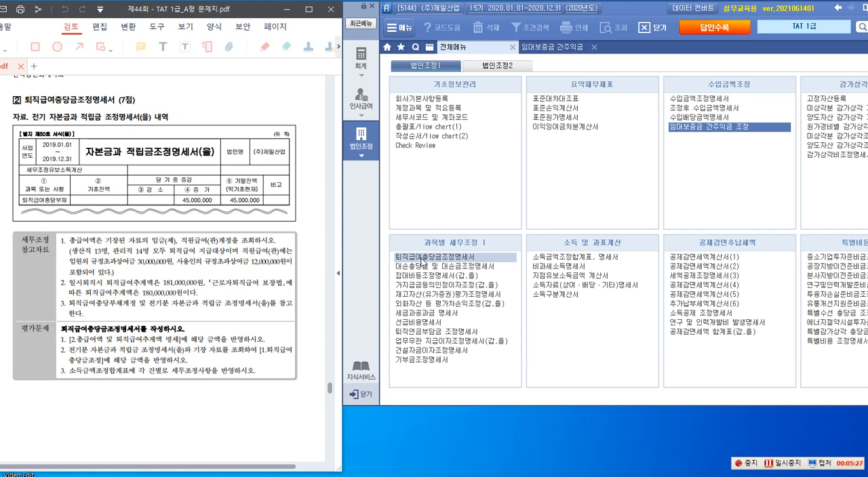
Open the 퇴직급여충당금조정명세서 form and reload its data from the books
left_click(422, 258)
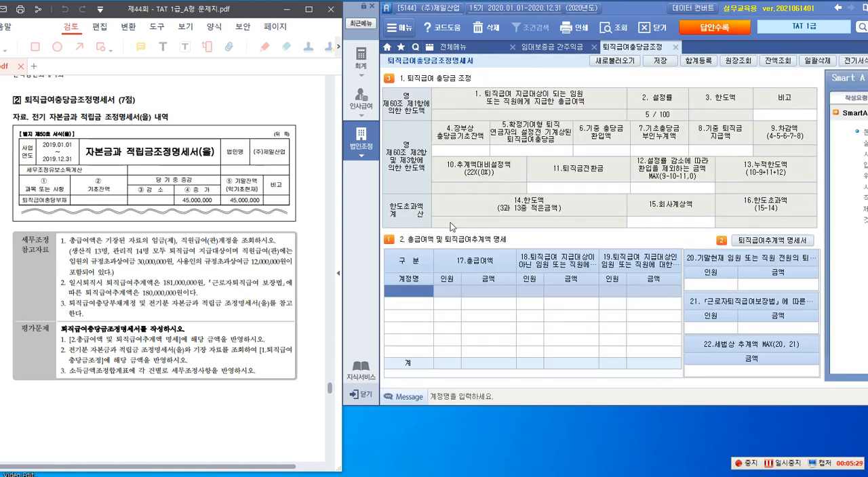
left_click(612, 61)
left_click(429, 278)
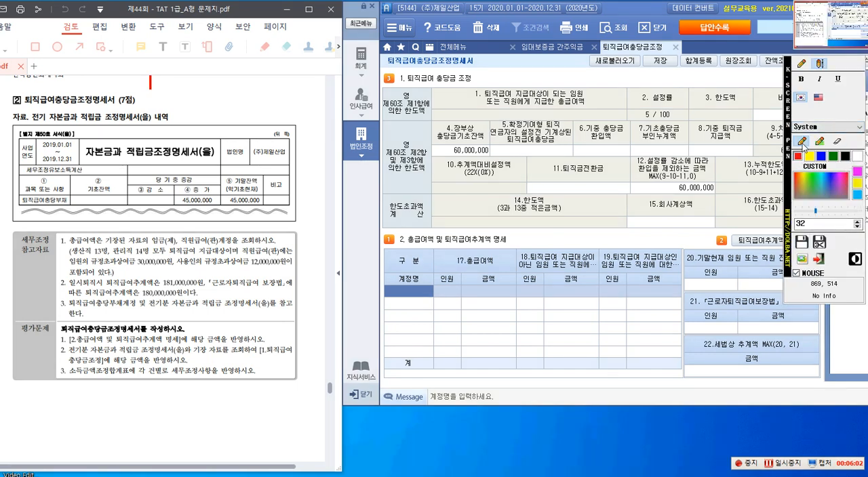
Outline "2.총급여액 및 퇴직급여추계액 명세", 총급여액, 임금(제) and 직원급여(판) in the question with red annotation rectangles
left_click(803, 63)
left_click(820, 112)
mouse_move(58, 336)
left_mouse_down()
mouse_move(86, 348)
mouse_move(184, 349)
left_mouse_up()
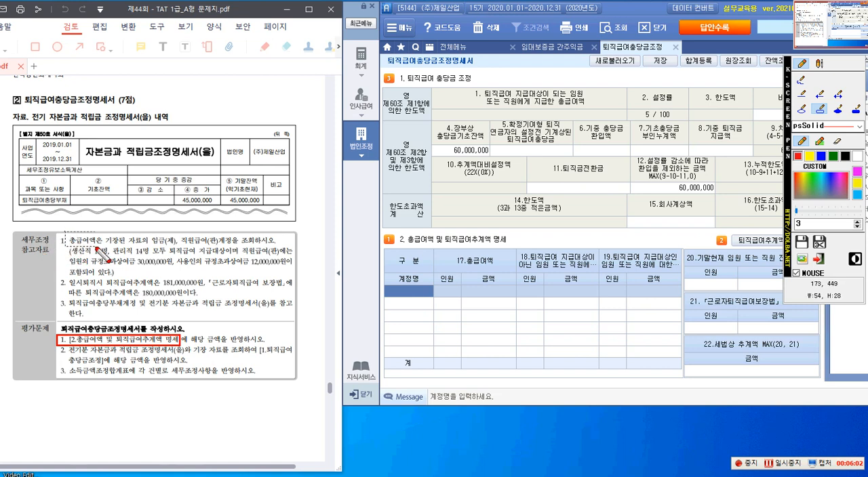
mouse_move(65, 231)
left_mouse_down()
mouse_move(102, 245)
mouse_move(177, 250)
left_mouse_up()
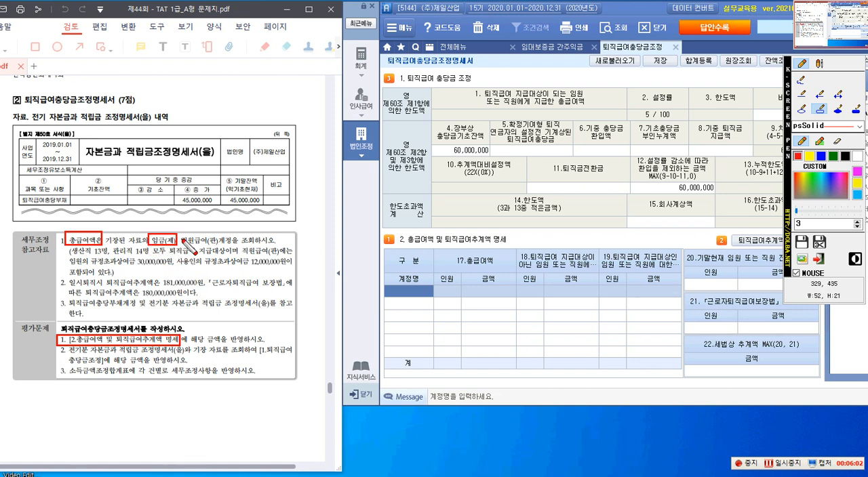
left_click_drag(182, 236, 218, 248)
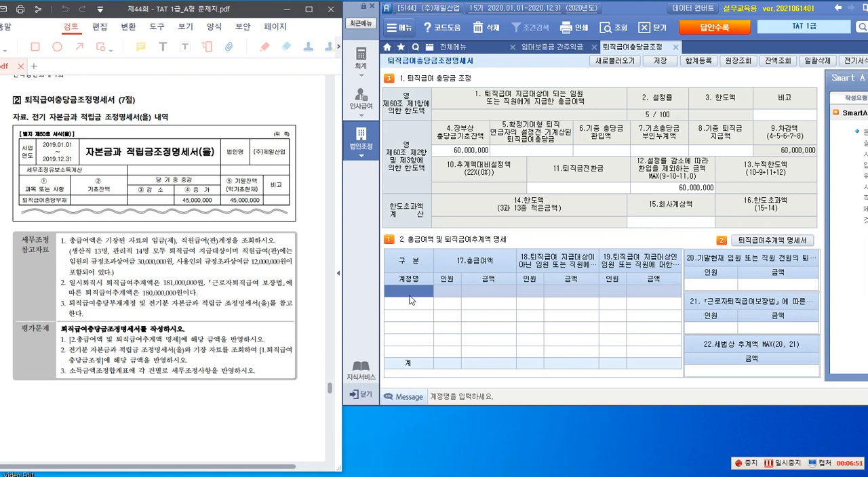
Add the 임금(제) account to the first row of the total pay table with a headcount of 13
key("F2")
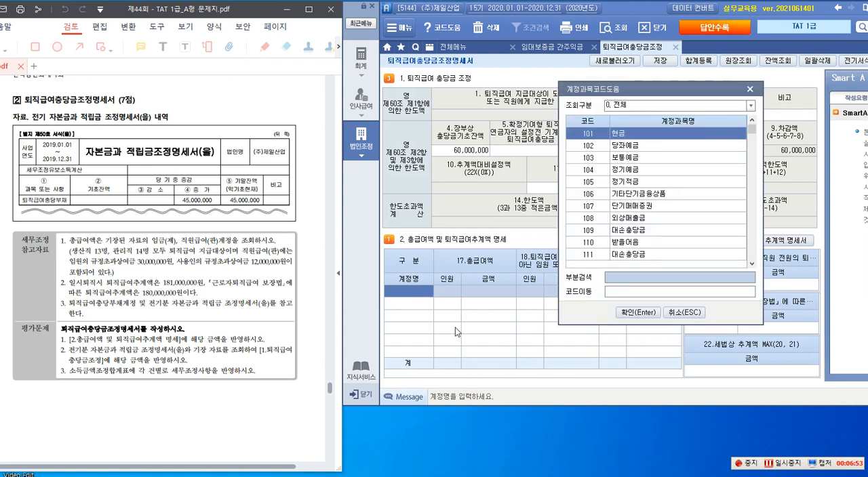
type("임")
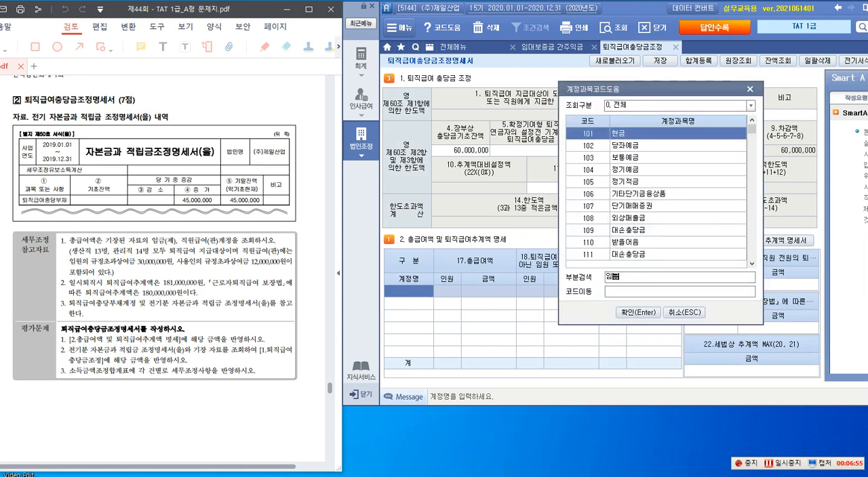
type("금")
key("Return")
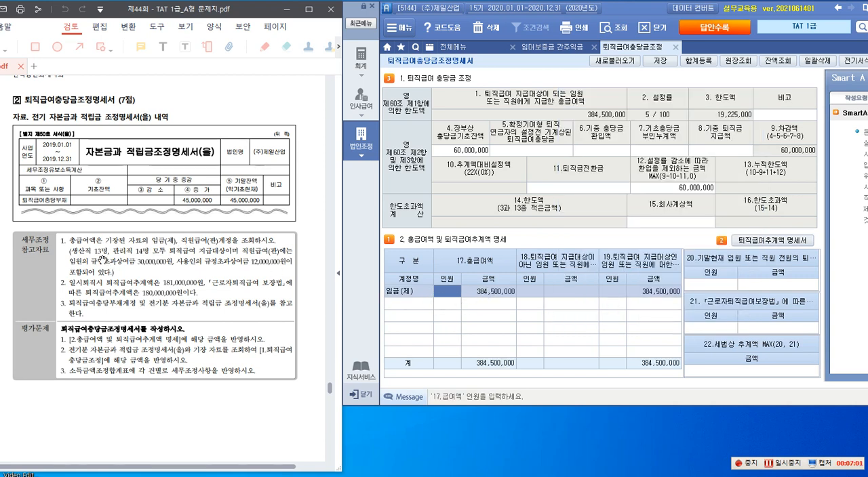
type("13")
key("Return")
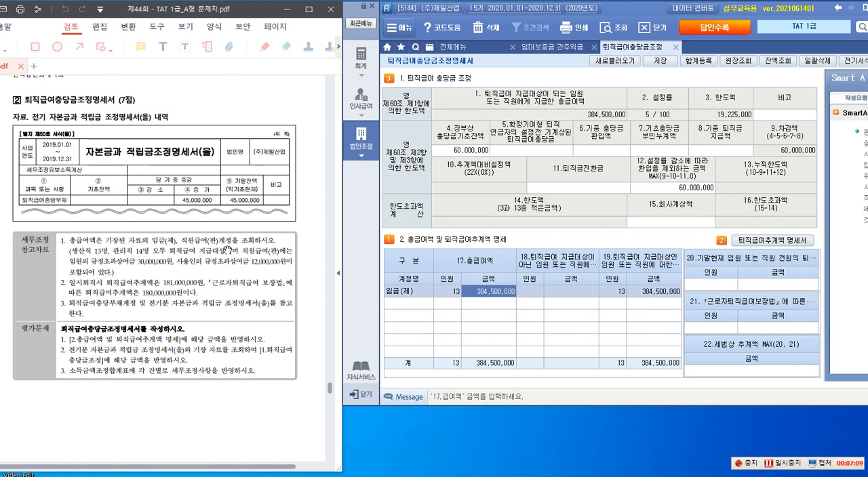
Add the 직원급여(판) account, code 802, to the second row of the total pay table with a headcount of 14
left_click(403, 306)
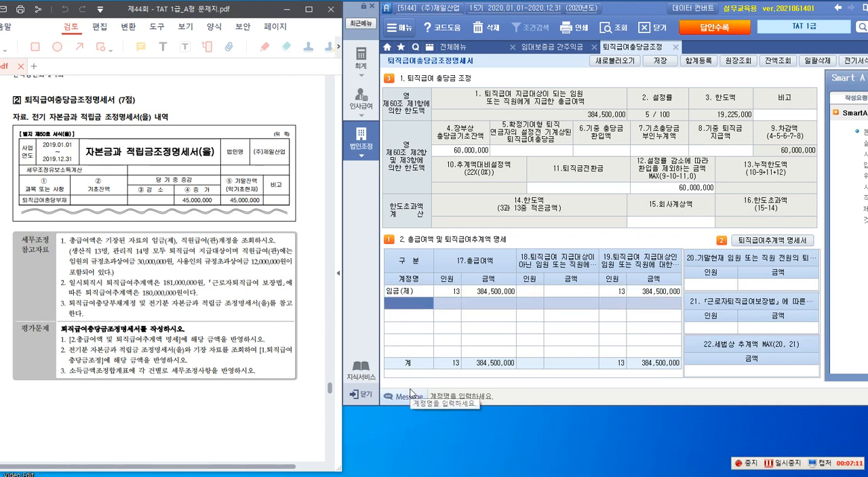
type("직ㅇ")
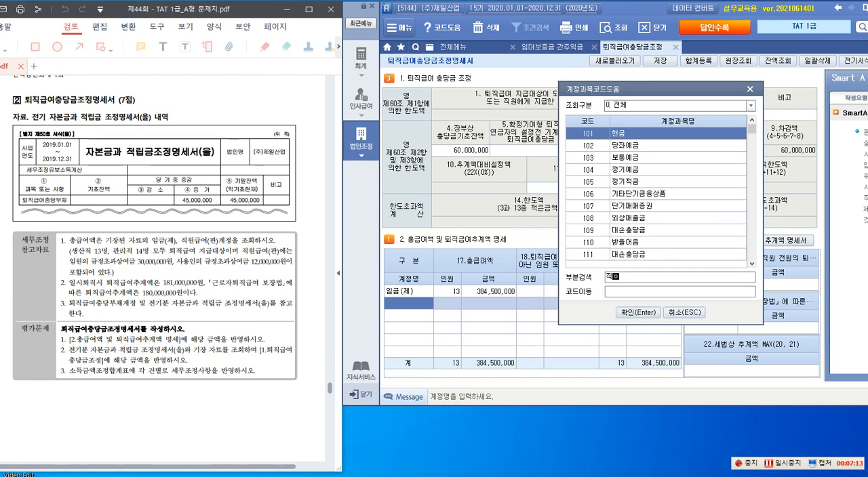
key("Return")
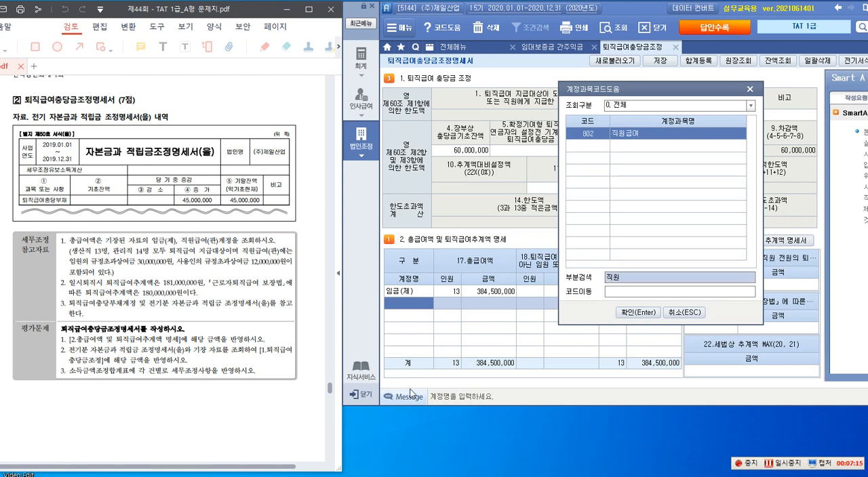
key("Return")
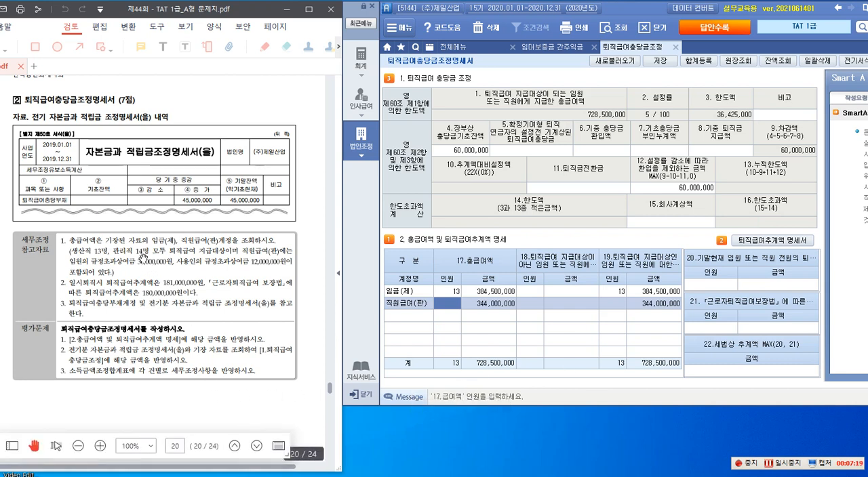
type("14")
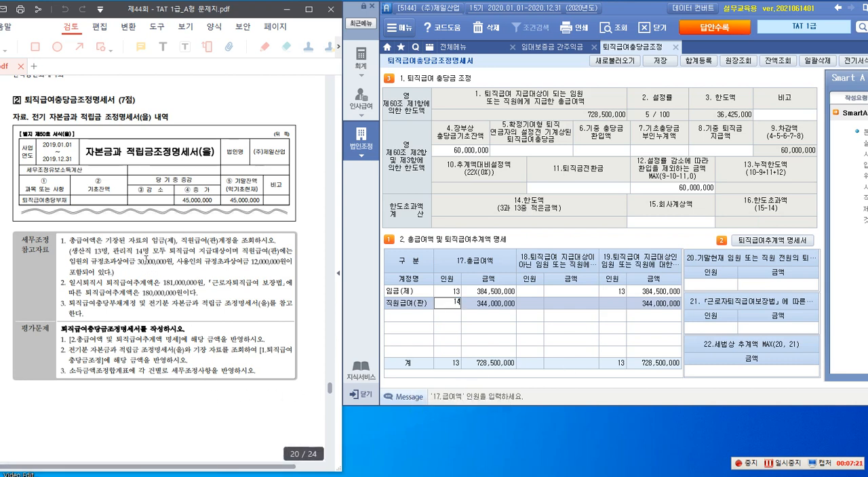
key("Return")
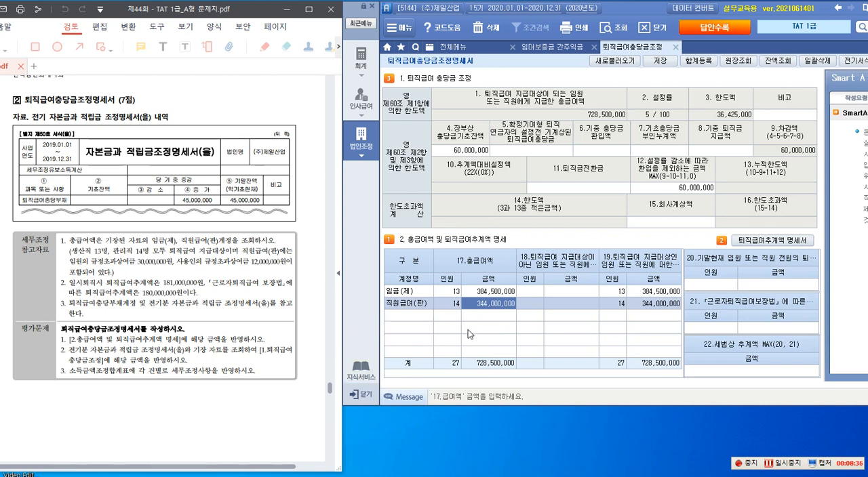
Set the 직원급여(판) amount under 17.총급여액 to 314,000,000
type("3")
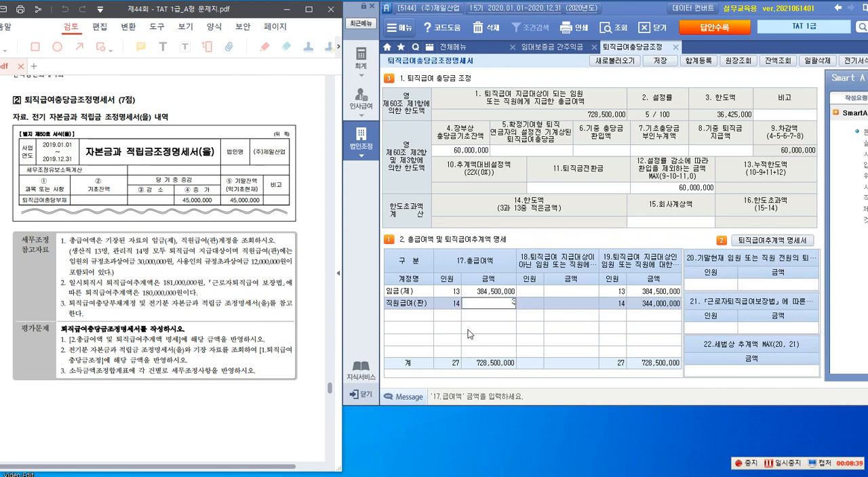
type("14,000,000")
key("Return")
left_click(489, 305)
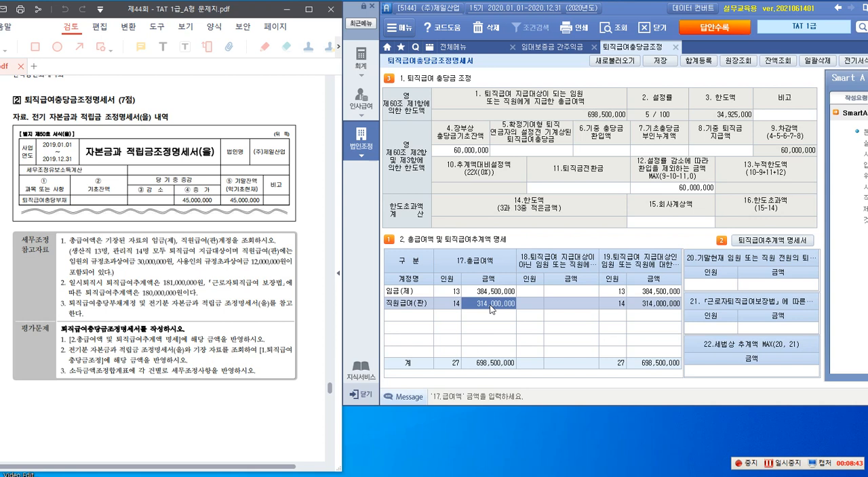
Add 임원 규정초과 상여금 of 30,000,000 to the 익금산입 및 손금불산입 adjustments in 합계등록 with the disposition 상여
left_click(693, 63)
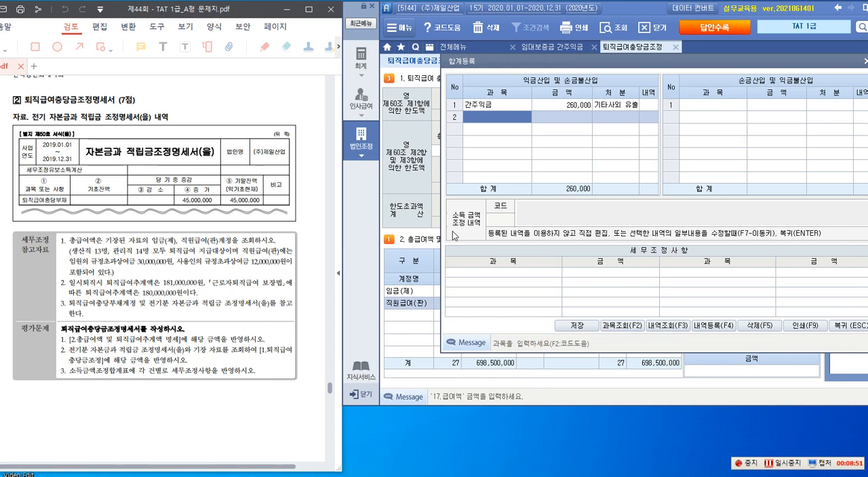
type("이")
type("원")
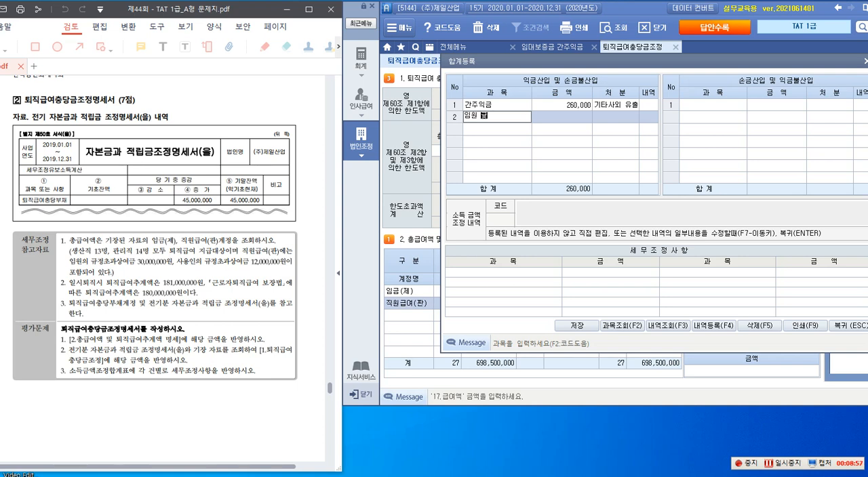
type("규정초과 상여금")
key("Return")
type("3")
type("0000000")
key("Return")
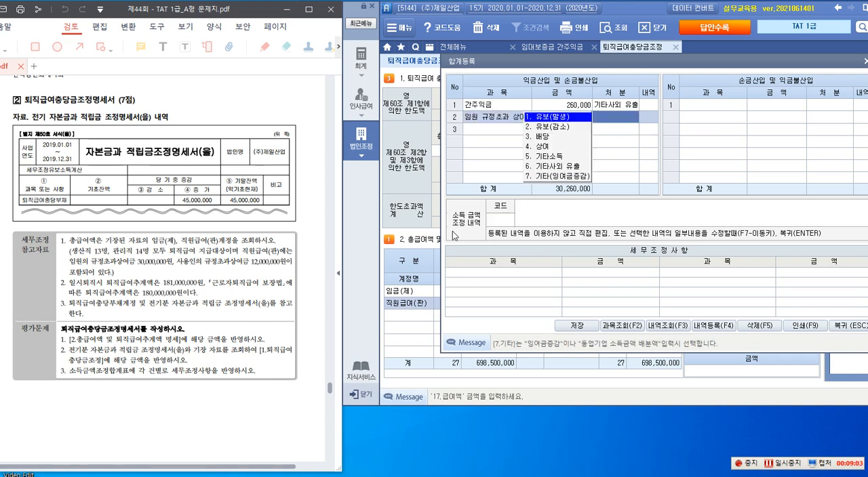
left_click(542, 146)
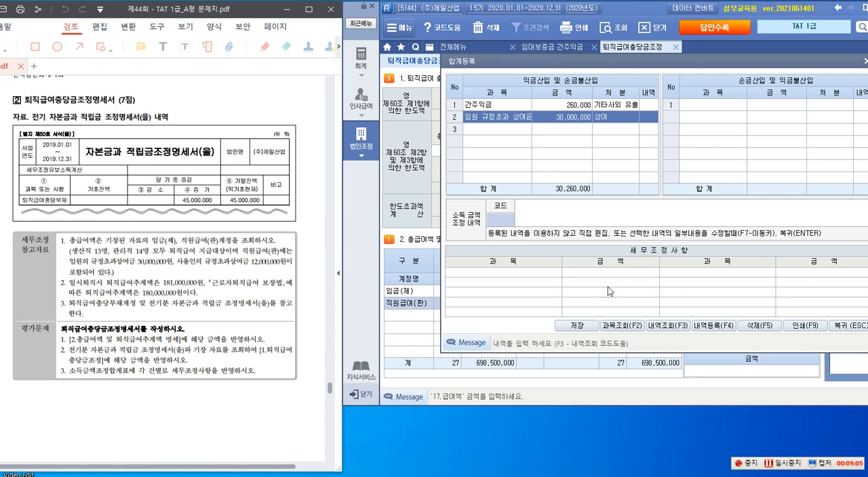
Save the registered income adjustments and return to the 퇴직급여충당금조정명세서 form
left_click(578, 326)
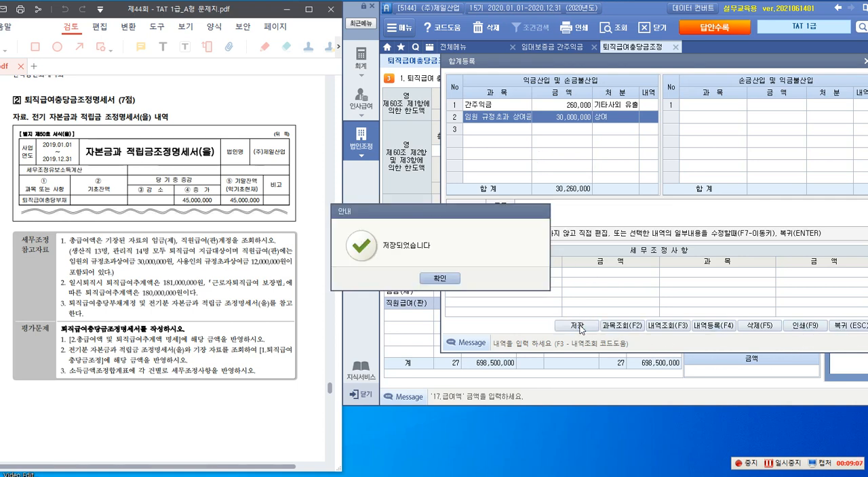
left_click(431, 278)
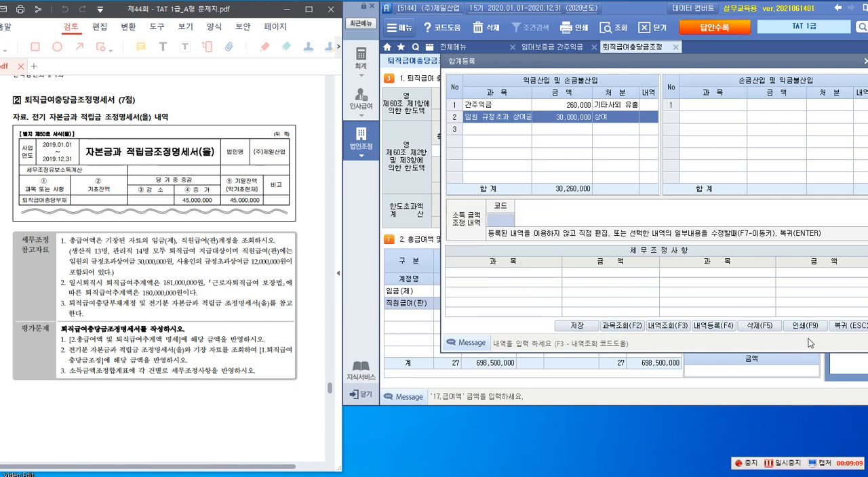
left_click(837, 328)
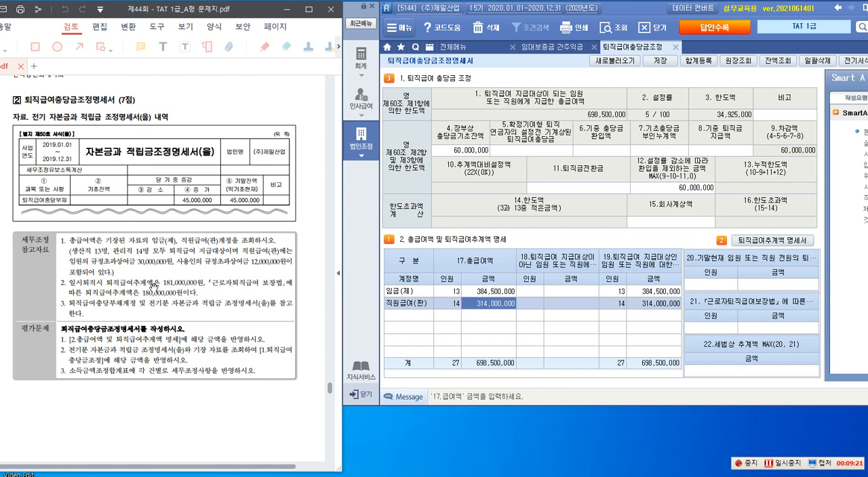
Fill in item 20, the year-end severance estimate for all employees, with headcount 27 and amount 181,000,000
left_click(707, 286)
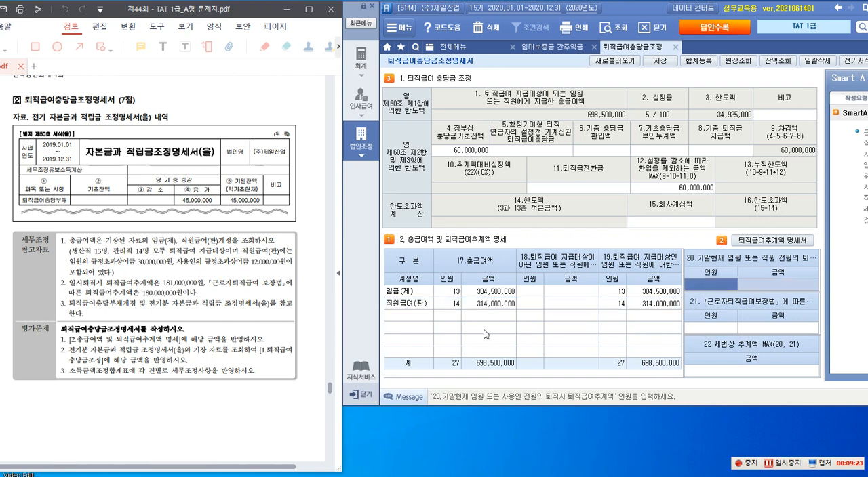
type("4")
key("Return")
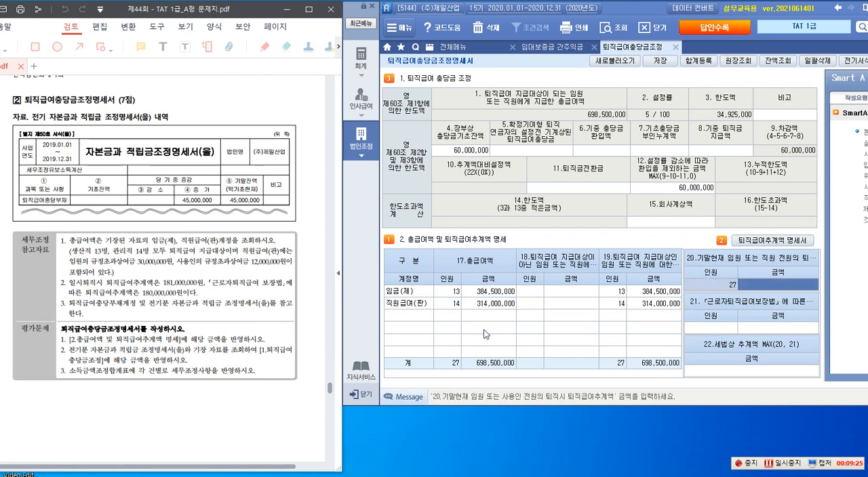
type("181,000")
key("Return")
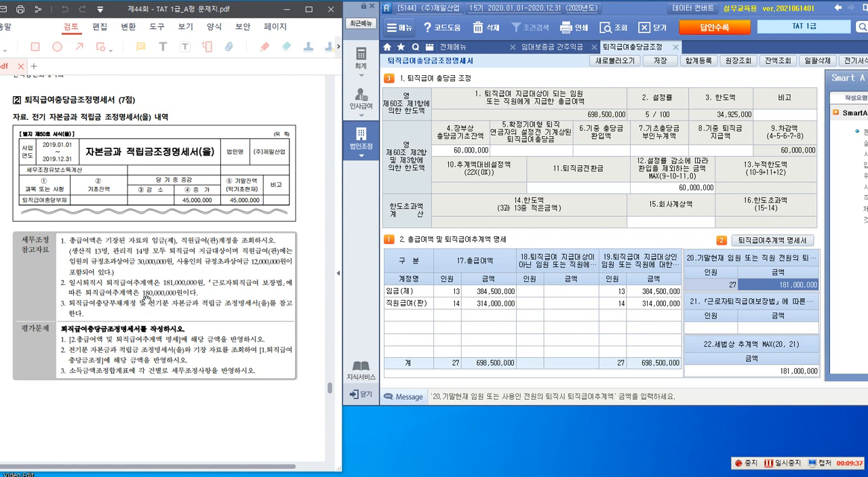
Fill in item 21, the estimate under 「근로자퇴직급여보장법」, with headcount 27 and amount 180,000,000
left_click(720, 329)
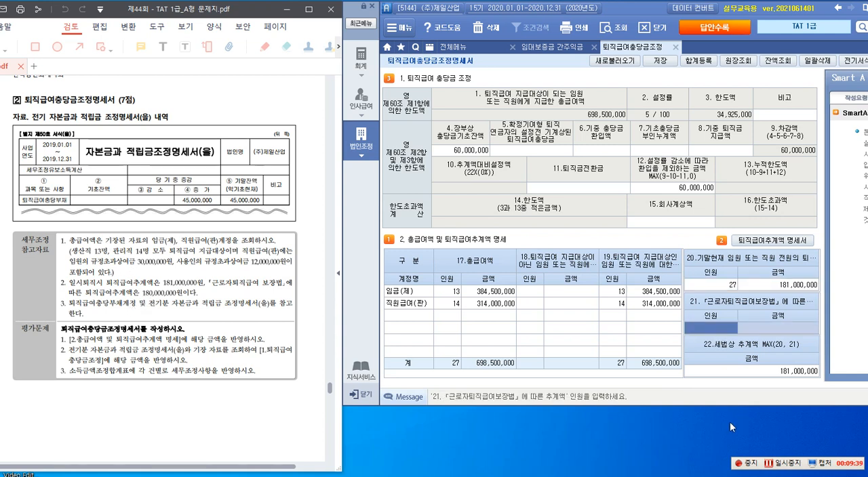
type("27")
key("Return")
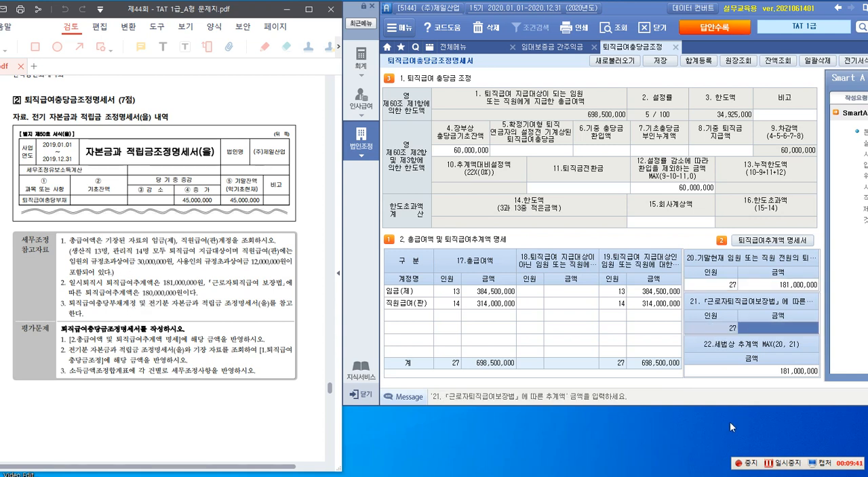
type("180000000")
key("Return")
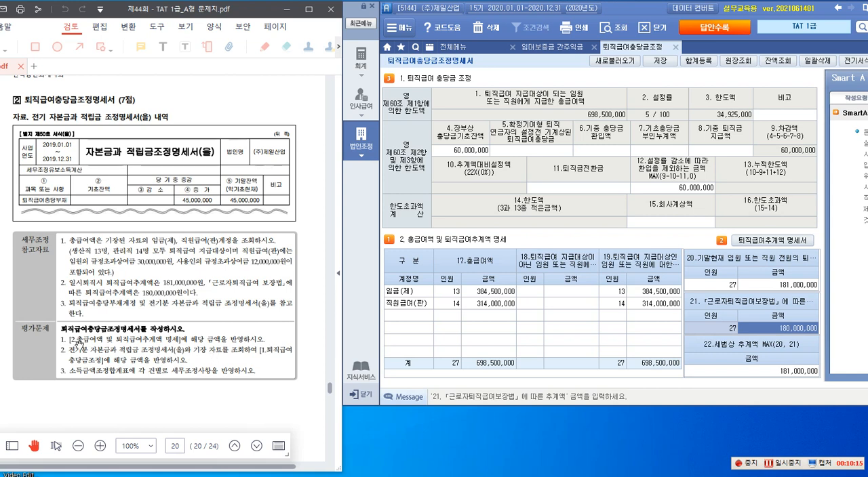
Outline instruction 2 of 평가문제 in red with the screen pen and draw an arrow from it to "1. 퇴직급여 충당금 조정"
key("F2")
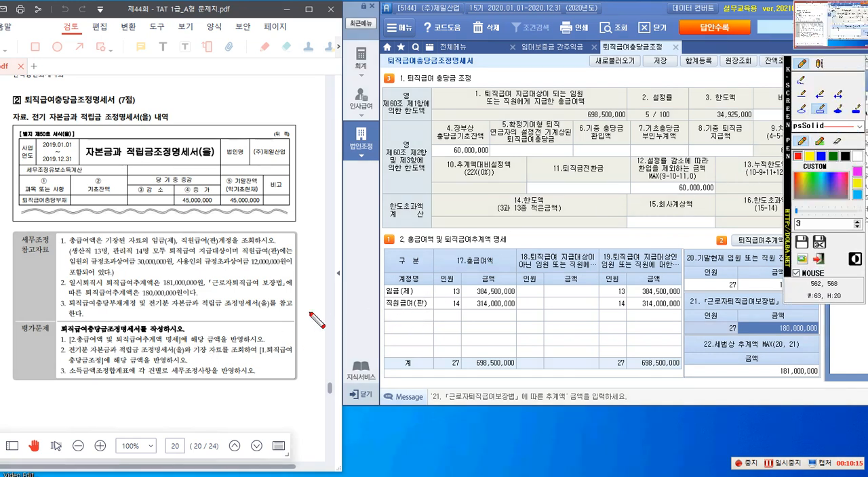
left_click_drag(91, 362, 295, 365)
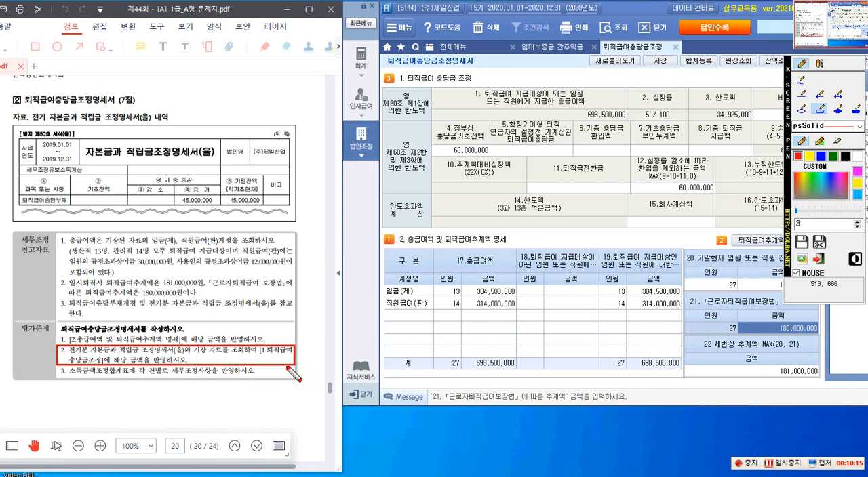
left_click(820, 94)
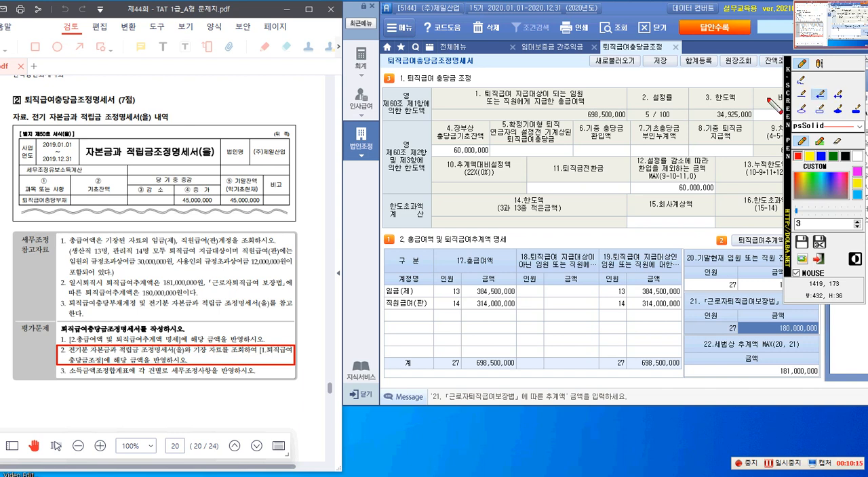
left_click_drag(207, 353, 405, 87)
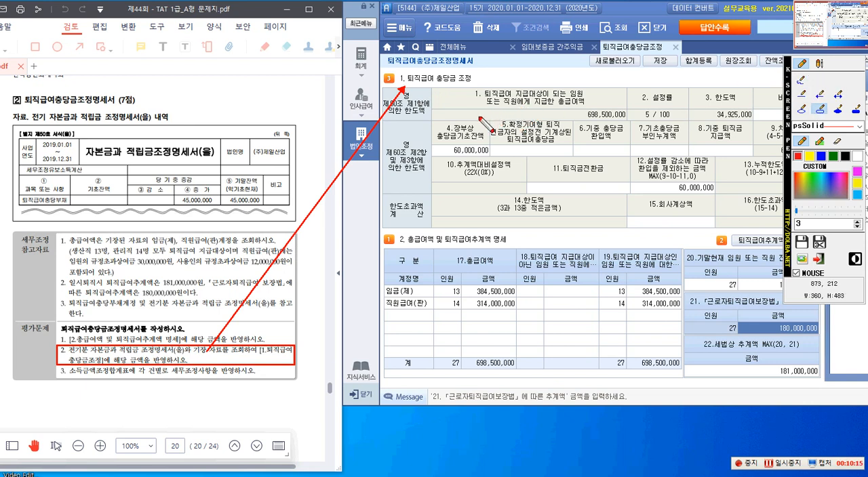
Outline the 제1항 and 제2항·제3항 limit sections, 설정률 and the eligible 총급여액, and link the 19번 total to that amount with an arrow
mouse_move(380, 88)
left_mouse_down()
mouse_move(449, 116)
mouse_move(754, 124)
left_mouse_up()
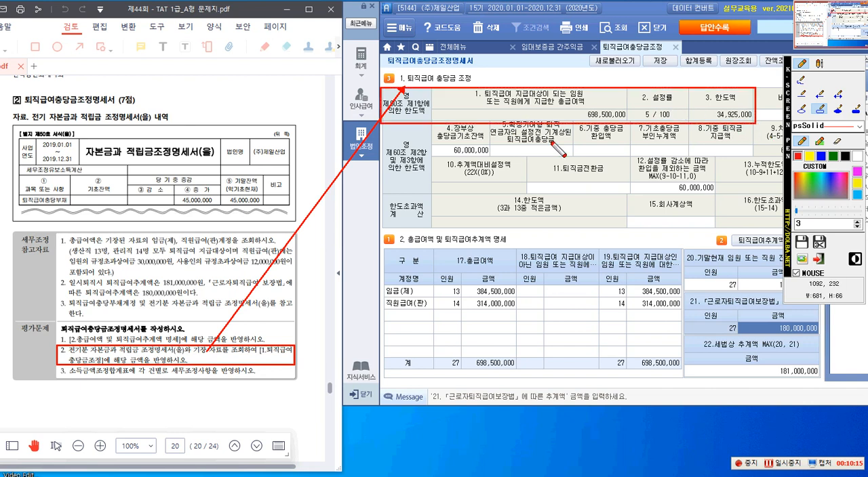
left_click_drag(384, 125, 780, 198)
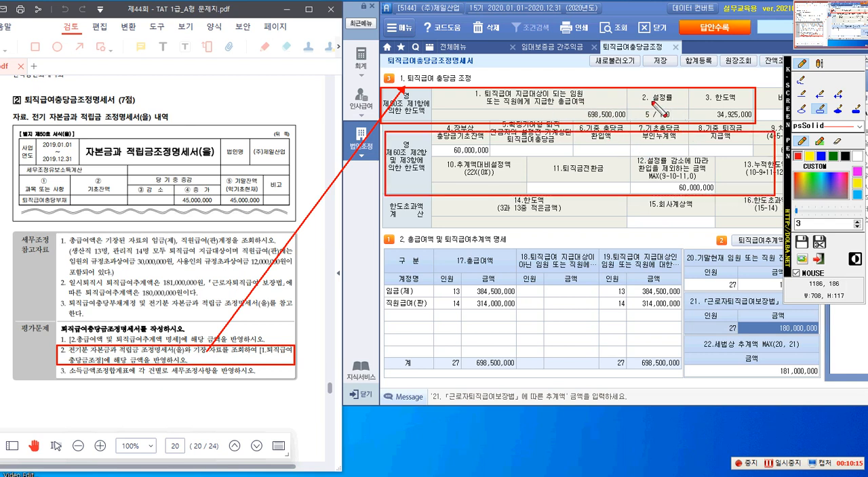
left_click_drag(638, 92, 695, 122)
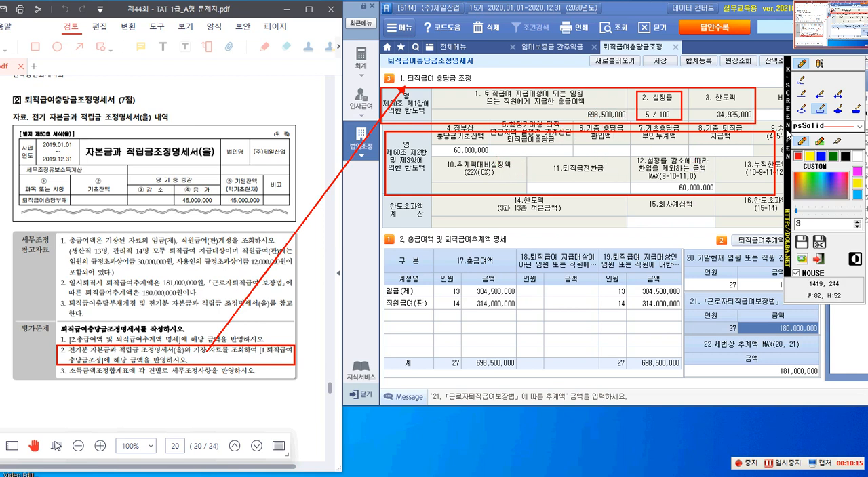
left_click_drag(582, 103, 625, 119)
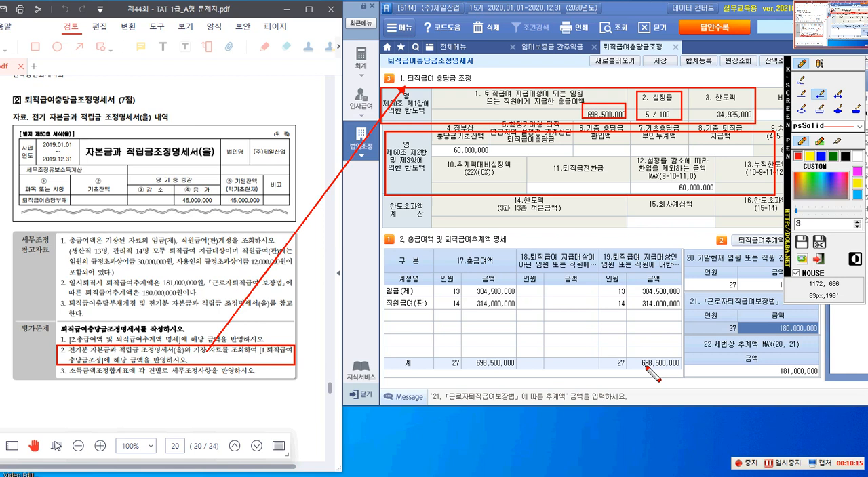
mouse_move(646, 368)
left_mouse_down()
mouse_move(593, 192)
mouse_move(602, 119)
left_mouse_up()
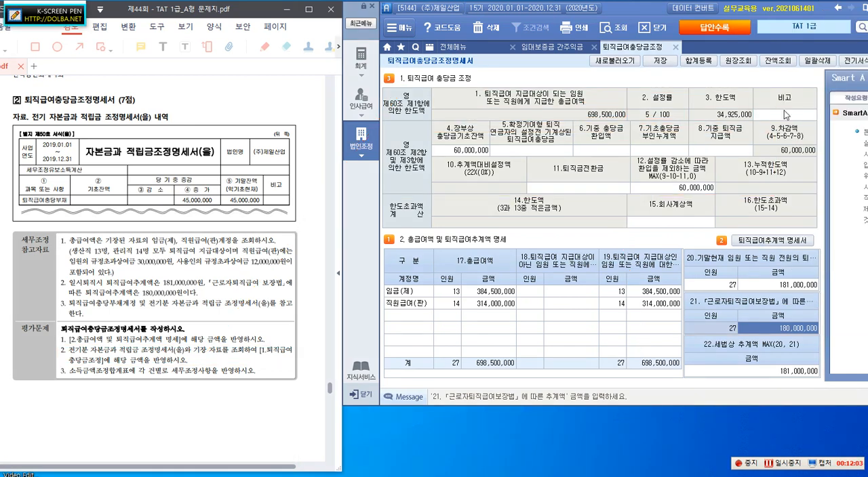
Look up the balance of account 295, 퇴직급여충당부채, and move the lookup window clear of the adjustment form
left_click(773, 61)
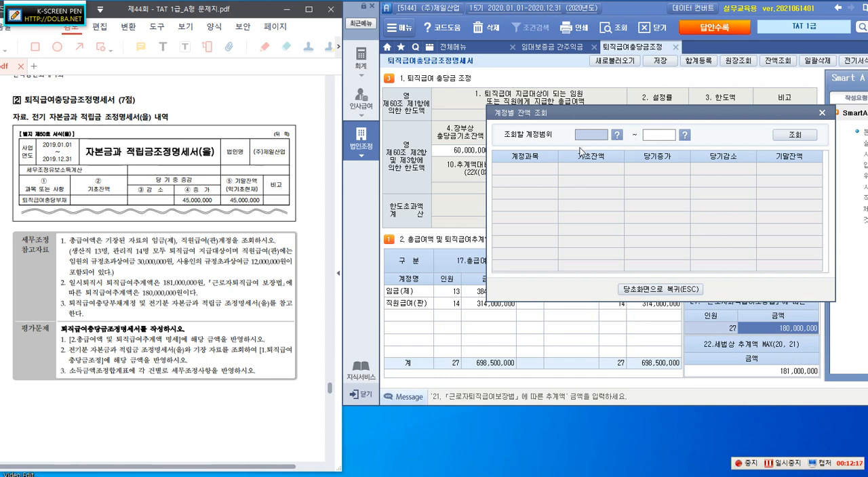
type("295")
key("Return")
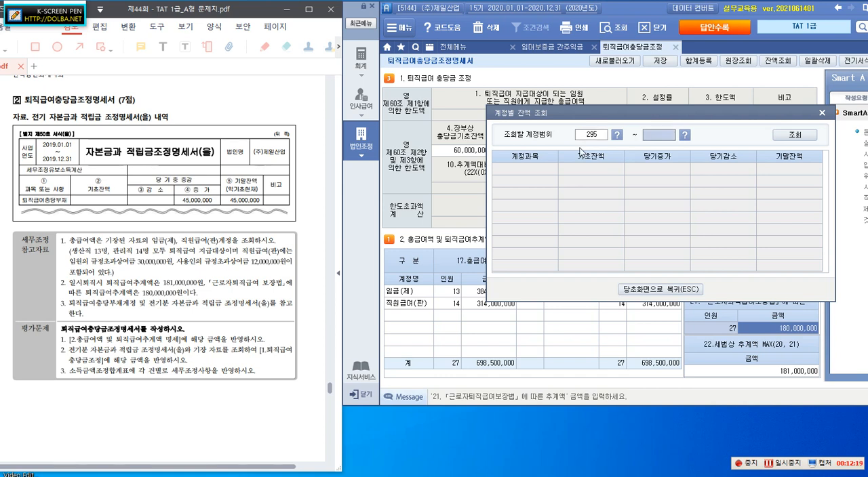
type("295")
key("Return")
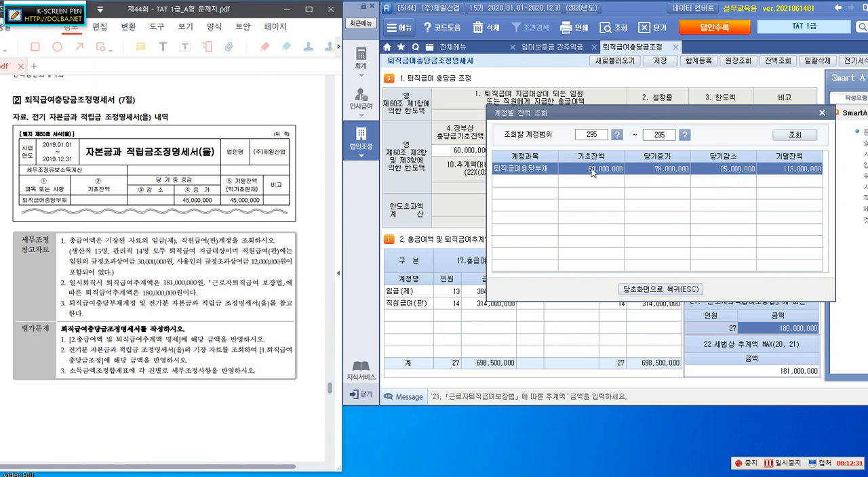
left_click_drag(672, 116, 179, 65)
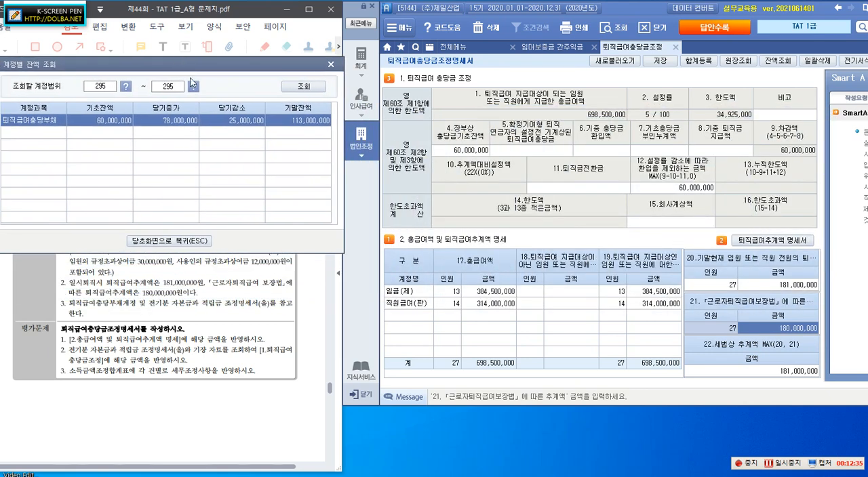
Outline the 기초잔액 of 퇴직급여충당부채 in red and draw an arrow from it to 4.장부상 충당금기초잔액
key("F9")
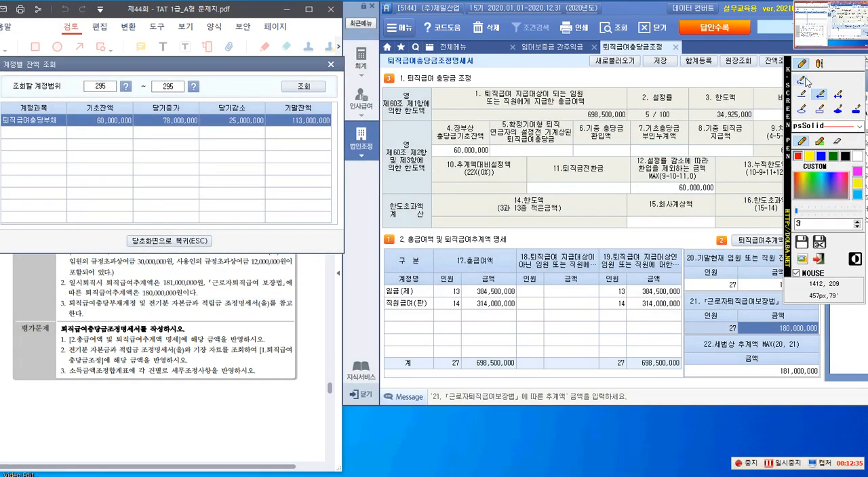
left_click(819, 110)
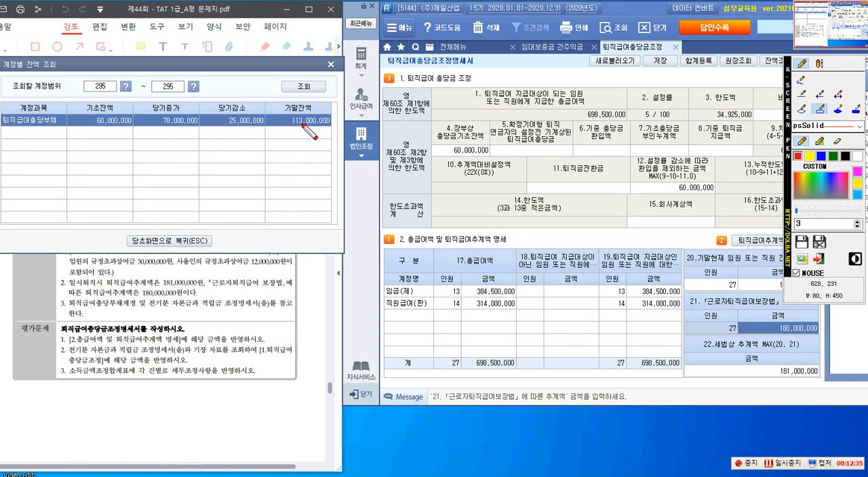
mouse_move(70, 102)
left_mouse_down()
mouse_move(103, 129)
mouse_move(135, 132)
left_mouse_up()
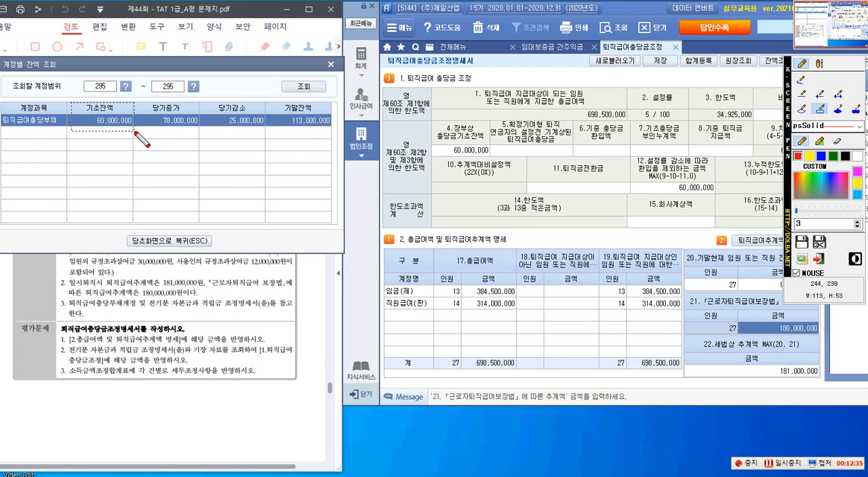
left_click(819, 94)
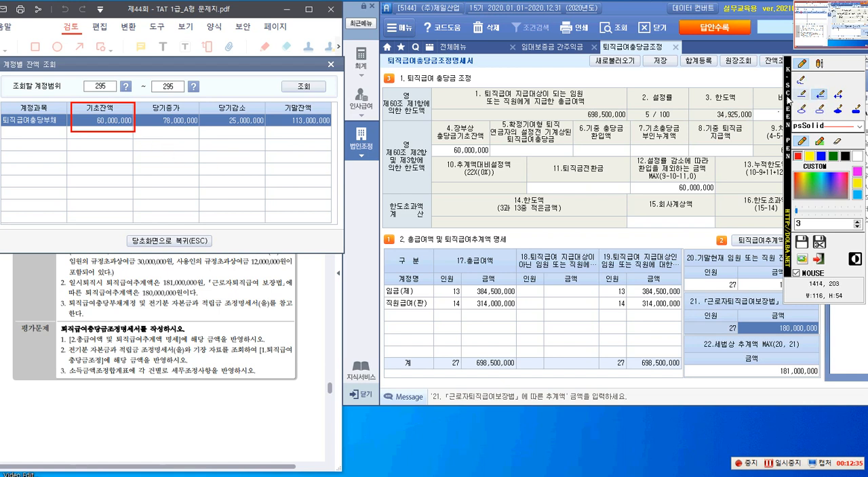
mouse_move(134, 124)
left_mouse_down()
mouse_move(423, 182)
mouse_move(442, 149)
left_mouse_up()
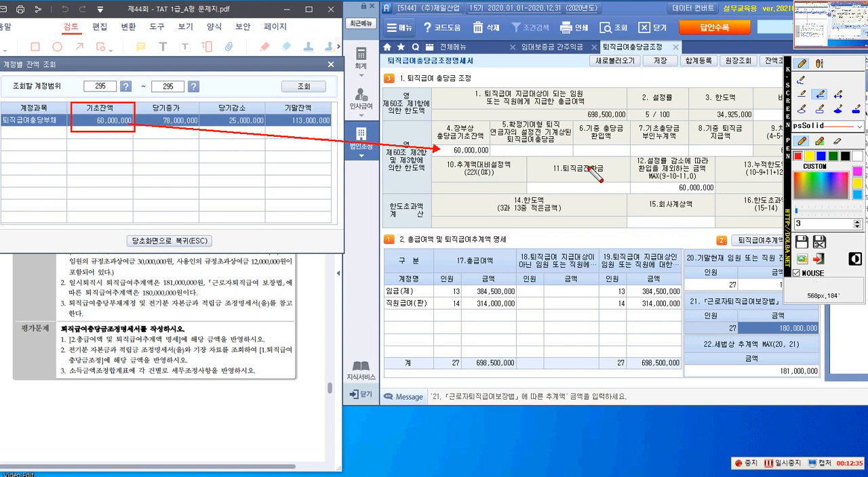
Outline the 당기감소 amount of 퇴직급여충당부채 in red and draw an arrow from it to 8.기중 퇴직금지급액
left_click(823, 113)
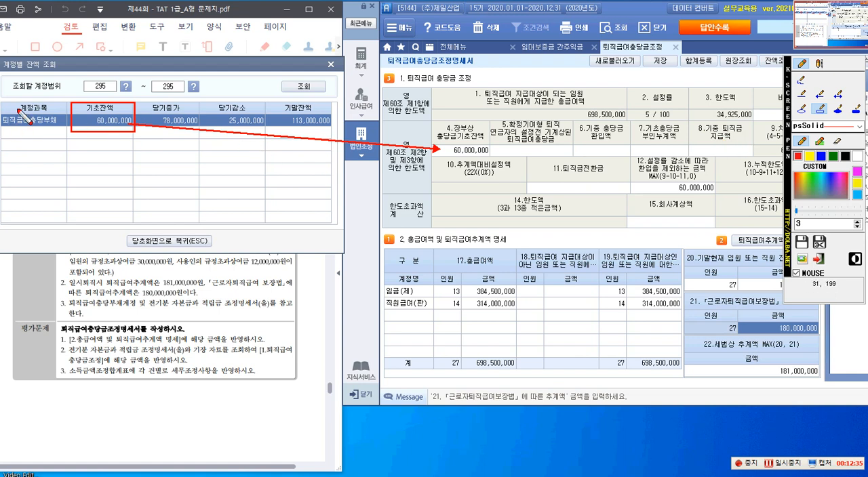
left_click_drag(207, 102, 264, 132)
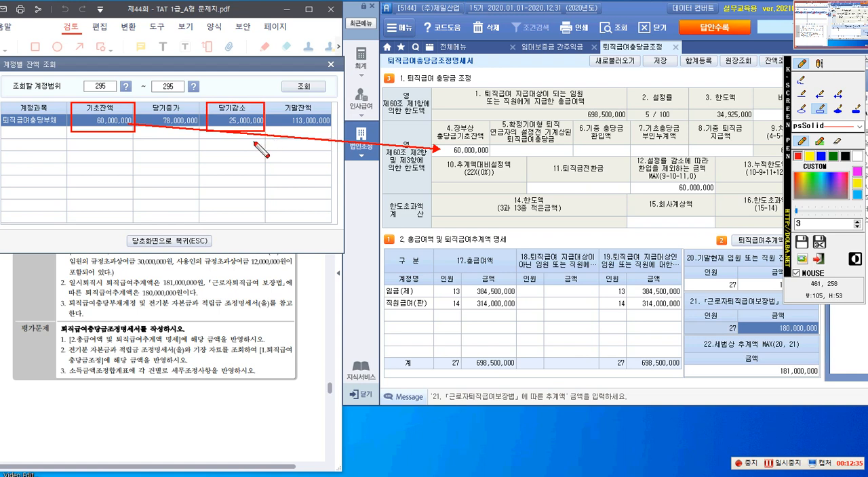
left_click(819, 93)
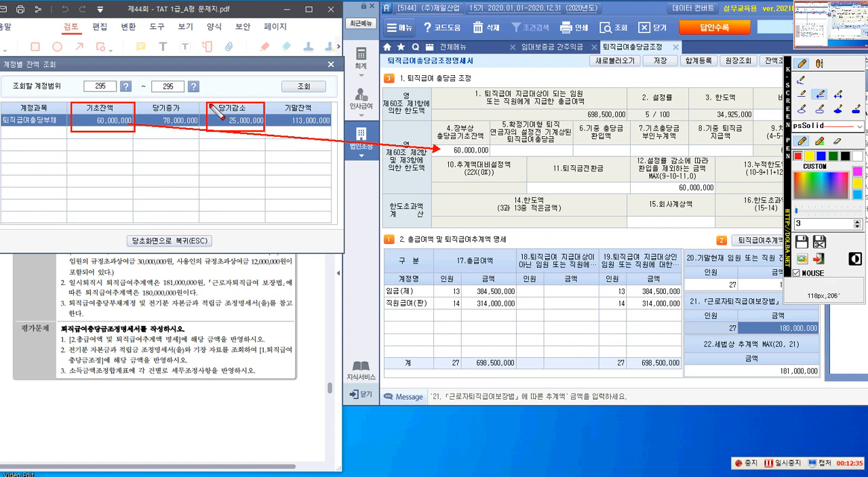
mouse_move(254, 113)
left_mouse_down()
mouse_move(571, 131)
mouse_move(702, 150)
left_mouse_up()
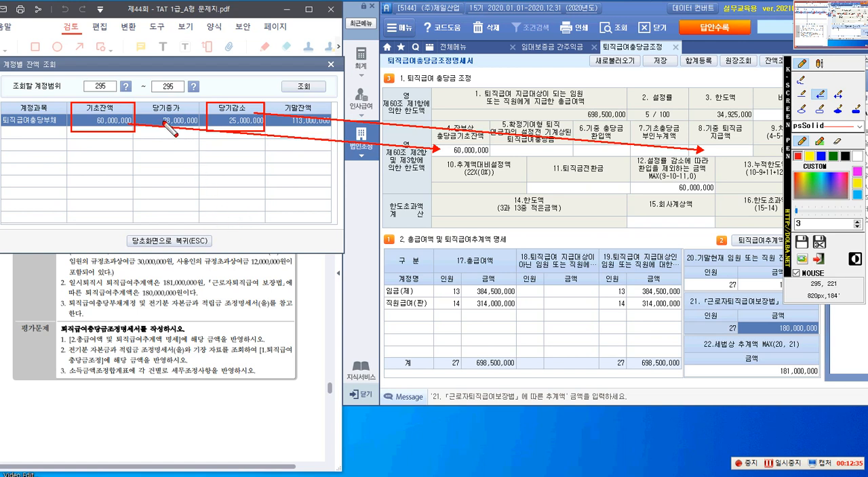
Outline the 당기증가 amount of 퇴직급여충당부채 in red and draw an arrow from it to 15.회사계상액
left_click_drag(145, 94, 145, 97)
left_click(820, 109)
left_click_drag(141, 94, 197, 131)
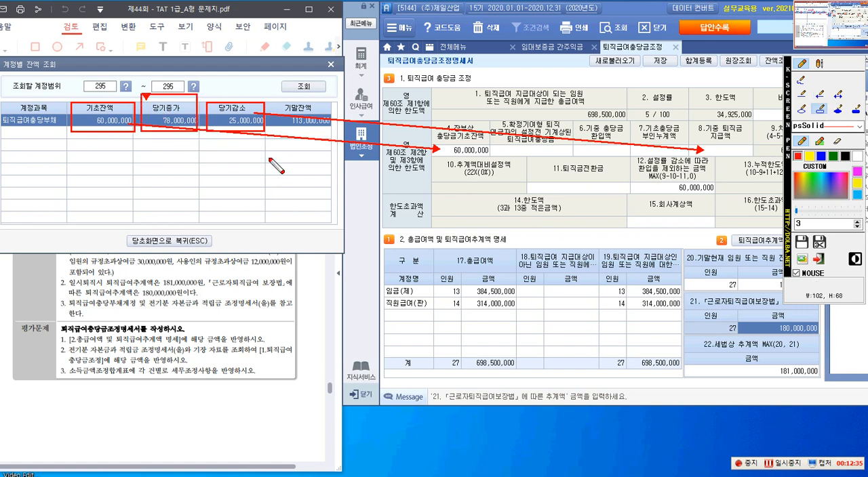
left_click(818, 99)
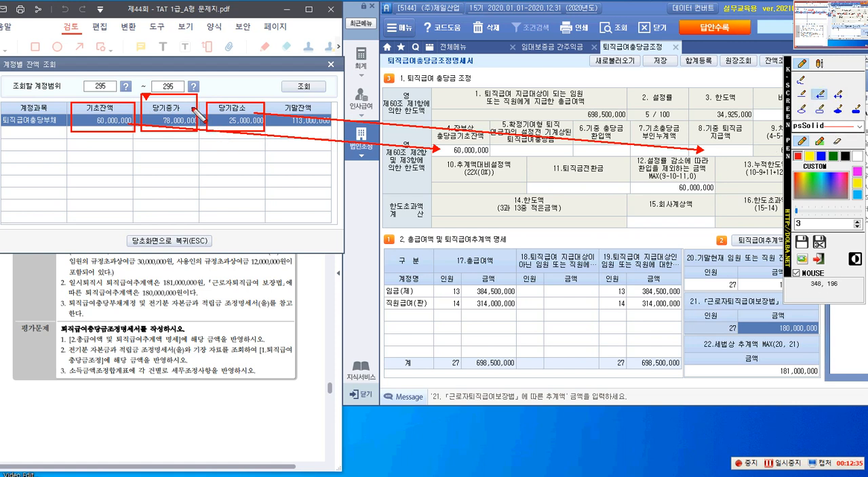
mouse_move(192, 100)
left_mouse_down()
mouse_move(602, 201)
mouse_move(660, 224)
left_mouse_up()
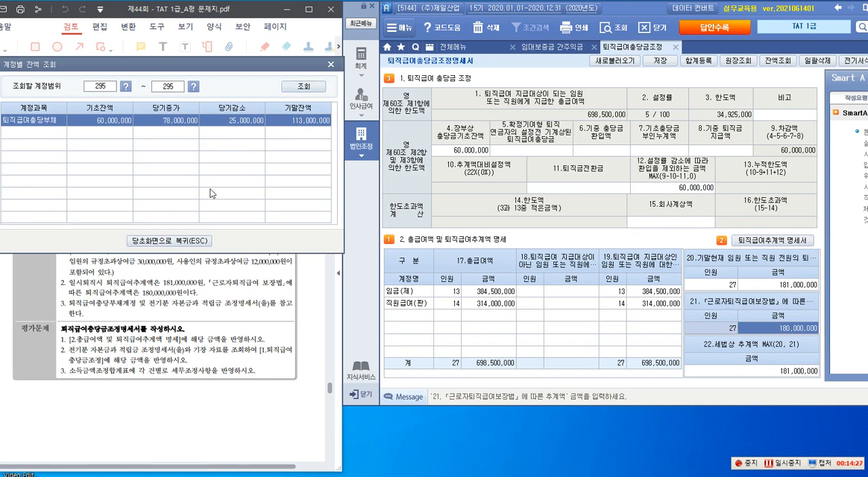
Close the account balance lookup and enter 25,000,000 as 8.기중 퇴직금지급액 in the adjustment form
left_click(169, 241)
left_click(705, 151)
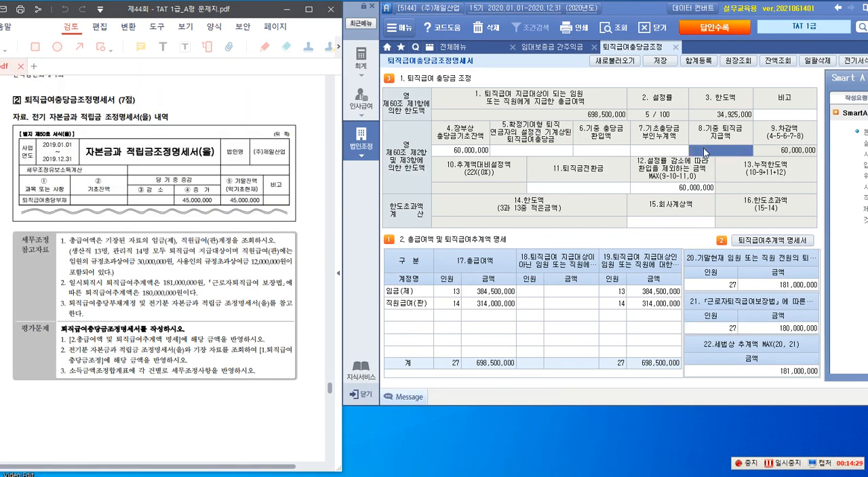
type("25000000")
key("Return")
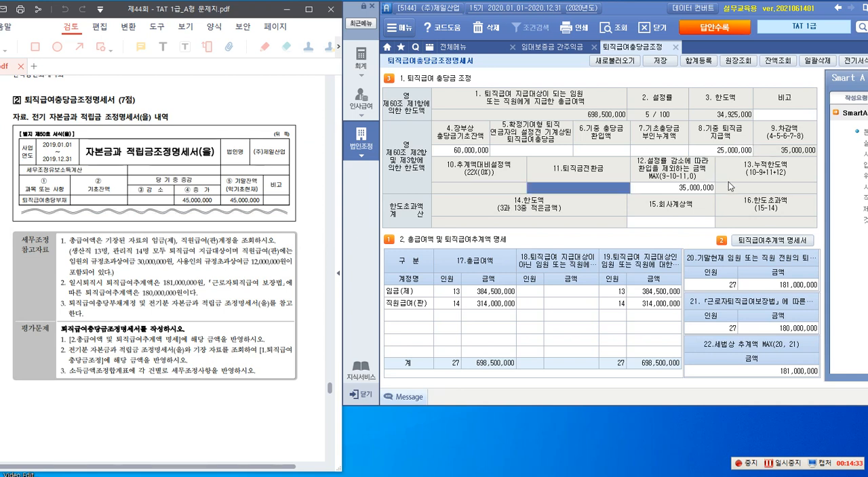
Enter 78,000,000 as 15.회사계상액 and select the 7.기초충당금부인누계액 amount
left_click(653, 225)
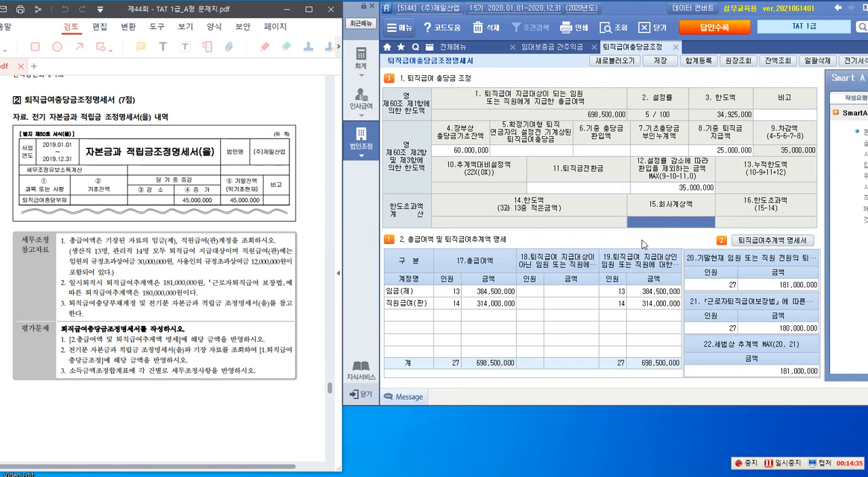
type("78000000")
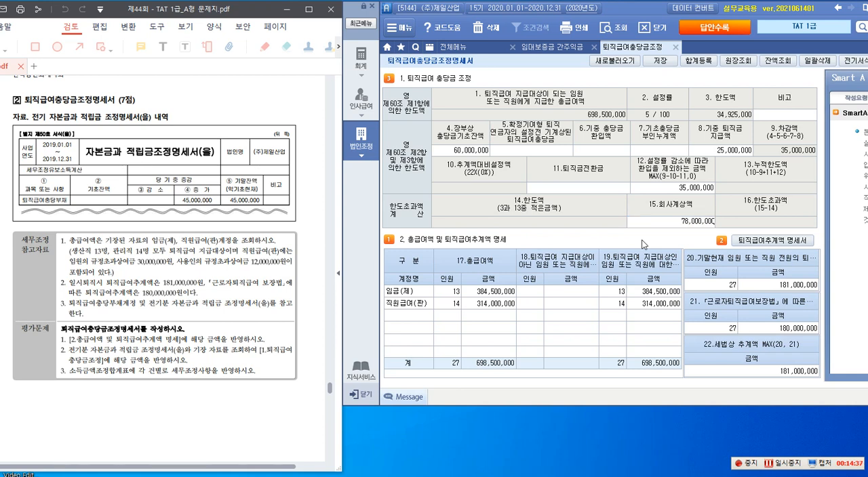
key("Return")
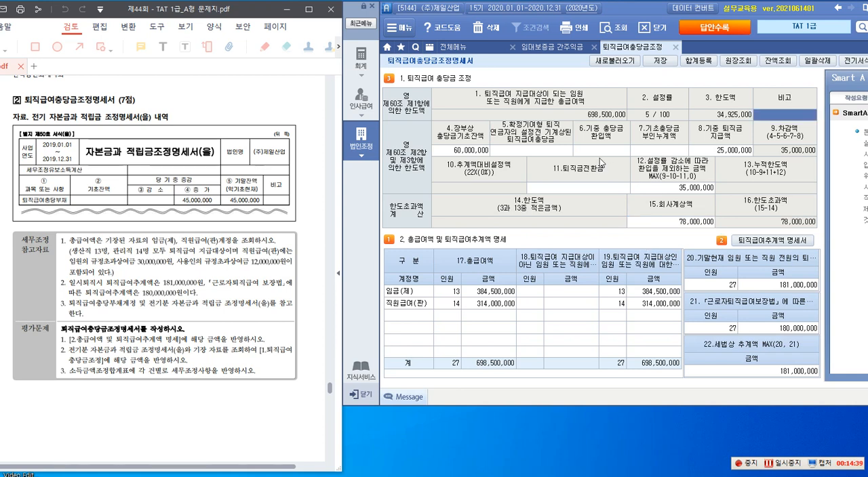
left_click(601, 153)
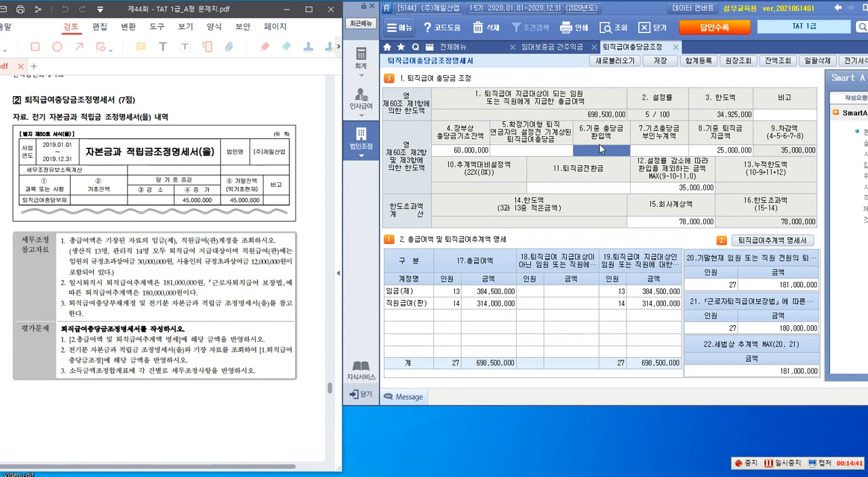
left_click(637, 147)
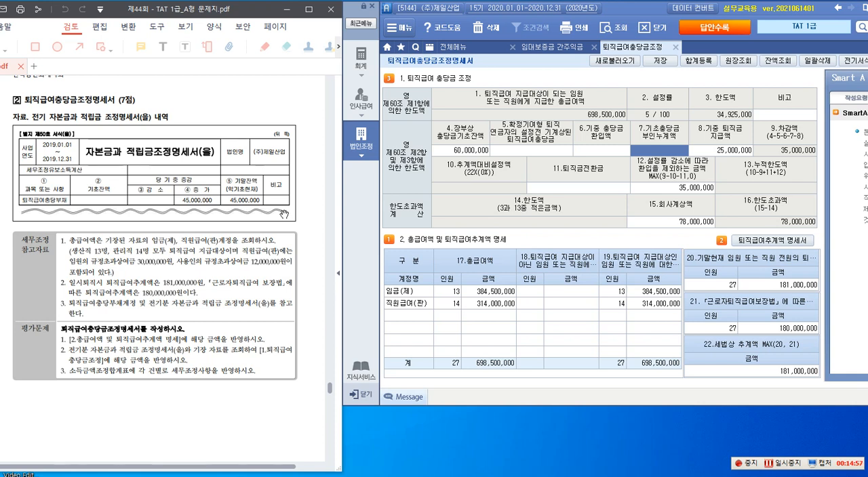
Outline the prior-year 기말잔액 with an arrow to 7.기초충당금부인누계액, and outline instruction 2 of 평가문제 in red
key("F2")
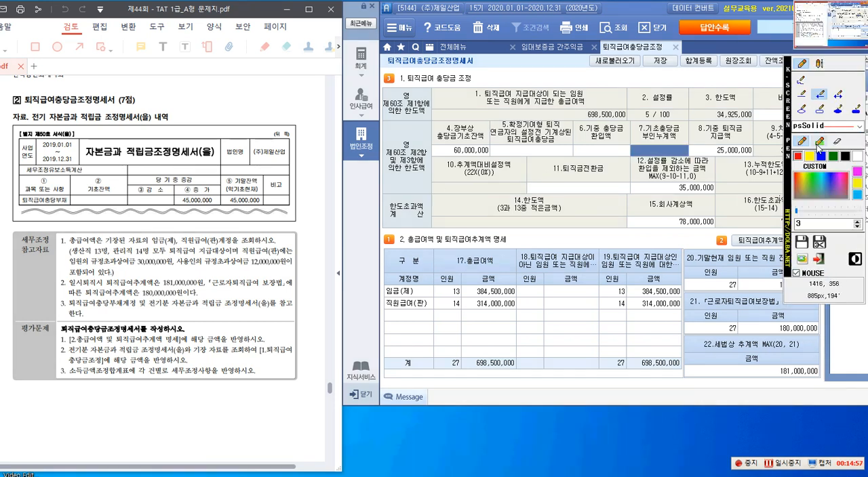
left_click(820, 110)
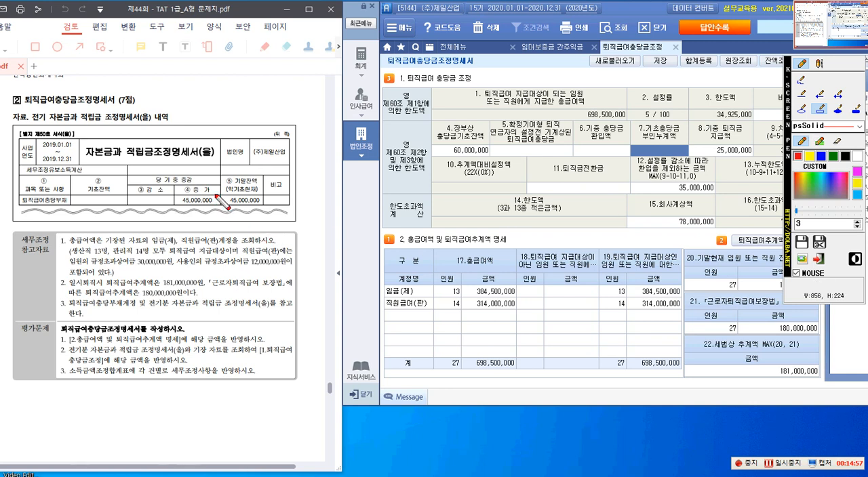
left_click_drag(220, 188, 264, 205)
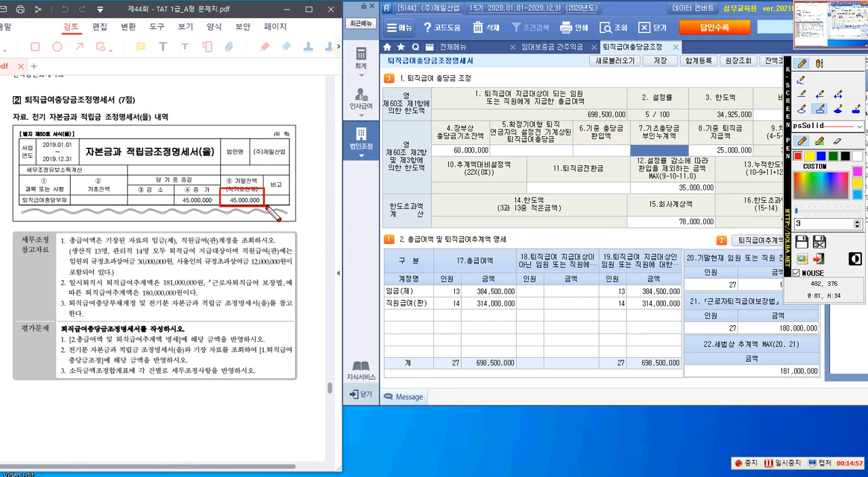
left_click(820, 94)
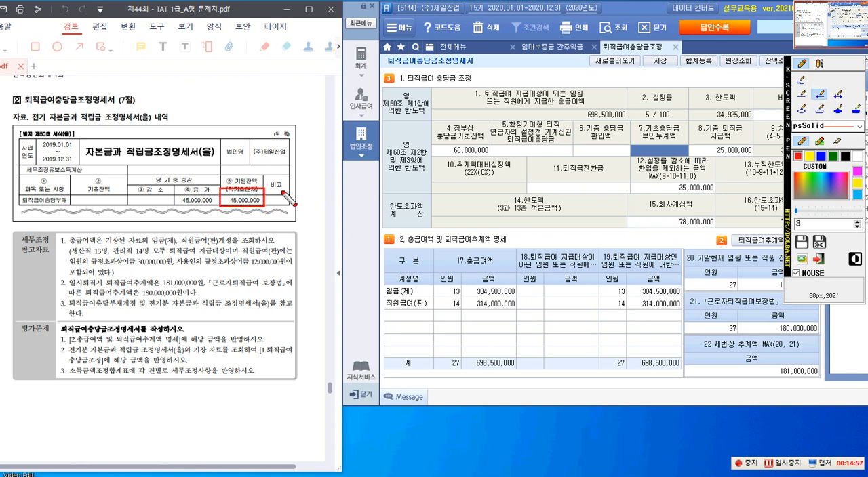
left_click_drag(275, 196, 630, 155)
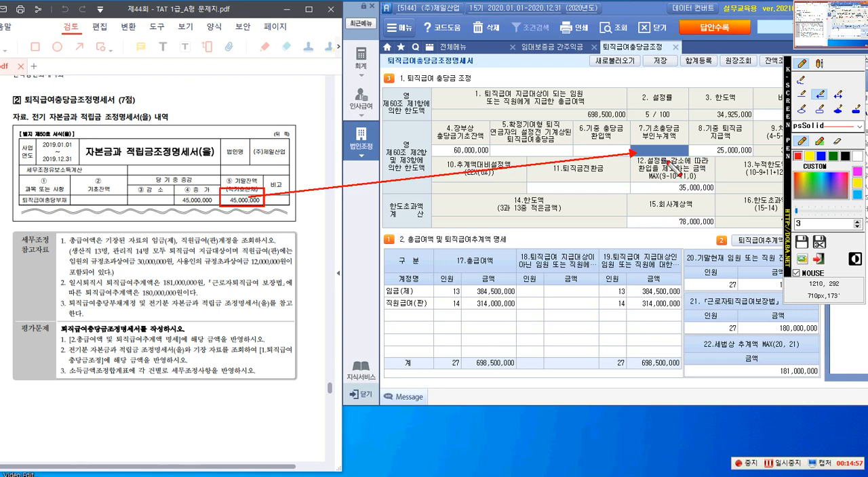
left_click(819, 109)
mouse_move(58, 344)
left_mouse_down()
mouse_move(166, 372)
mouse_move(284, 367)
left_mouse_up()
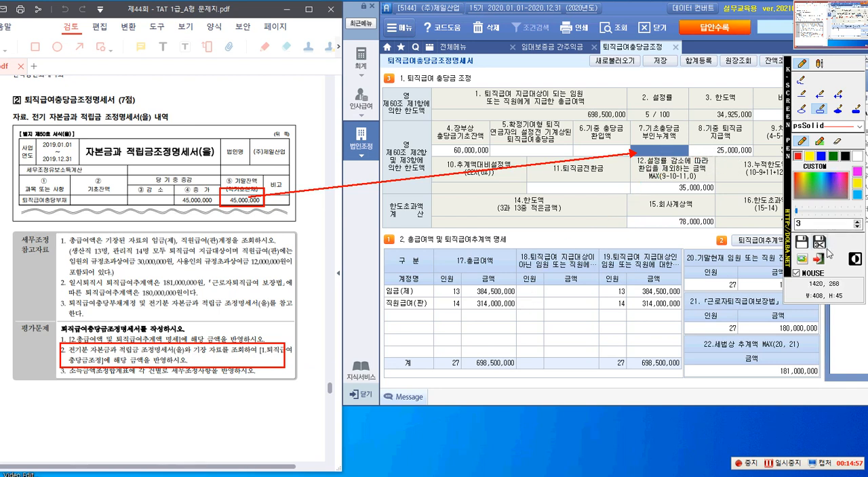
Close the screen pen and enter 45,000,000 as 7.기초충당금부인누계액
left_click(819, 258)
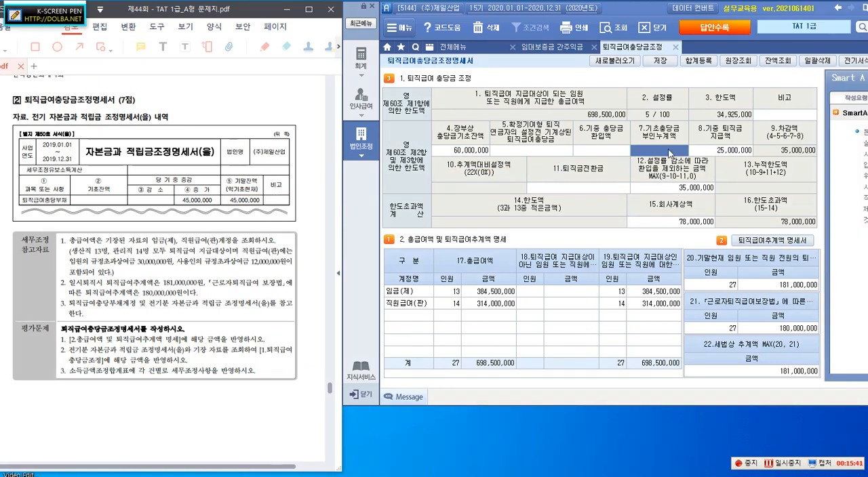
type("45000000")
key("Return")
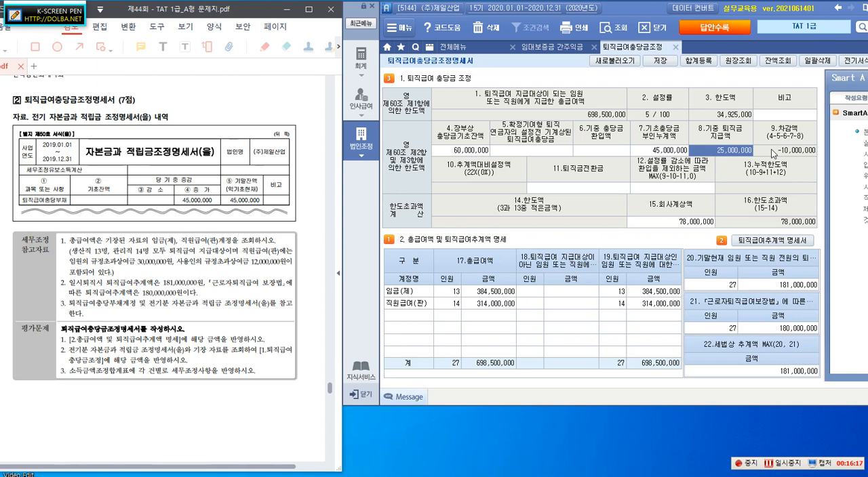
Open 합계등록 and name the first 손금산입 및 익금불산입 item 전기분 퇴직급여충당금 부인액 손금추인
left_click(697, 60)
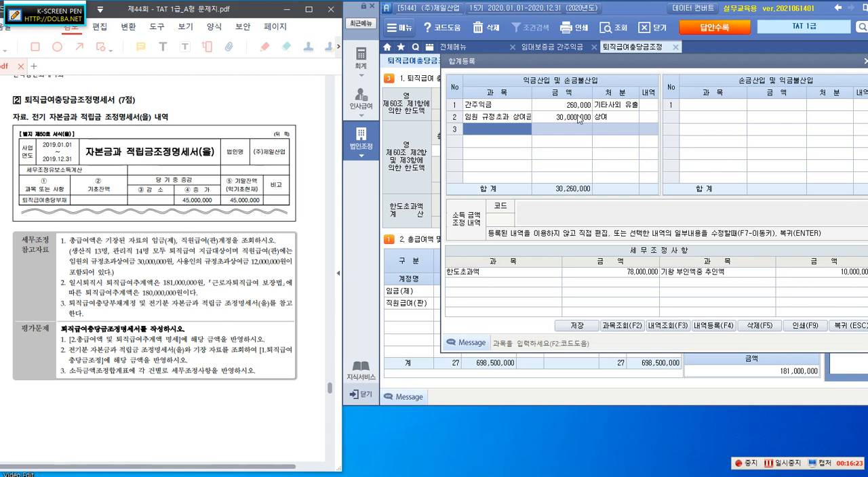
left_click(692, 107)
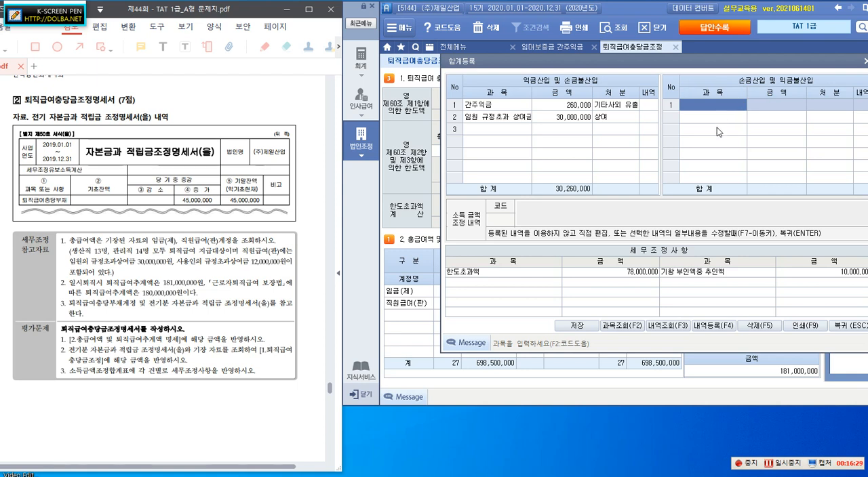
type("퇴")
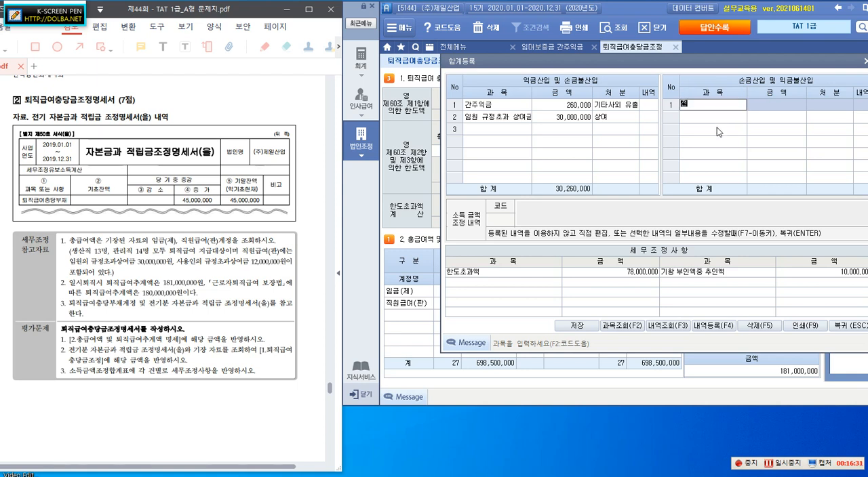
type("기")
type("분 충당금")
type("급여충당금 부")
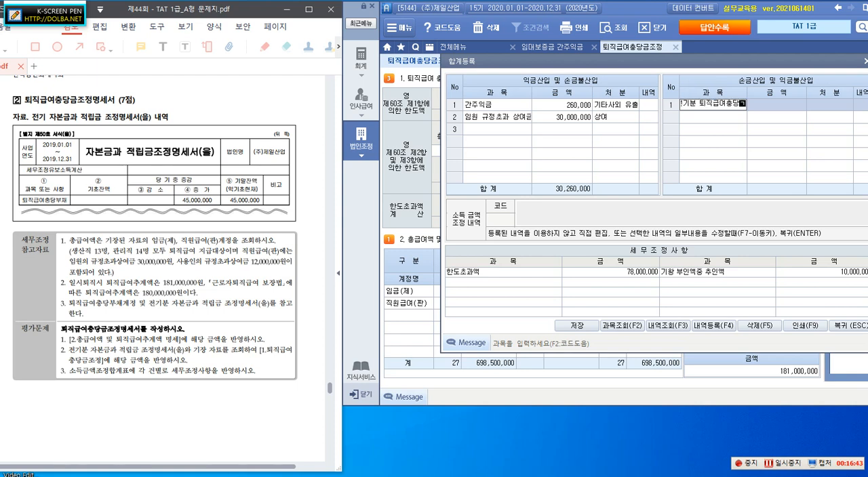
type("인")
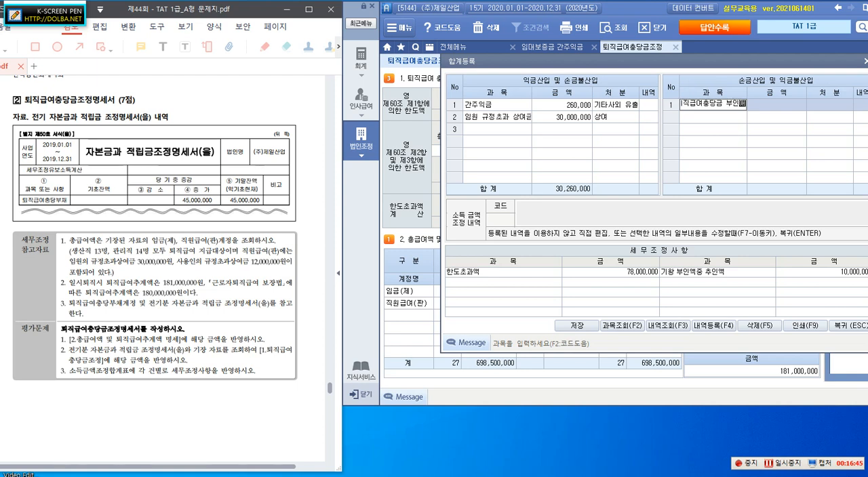
type("액")
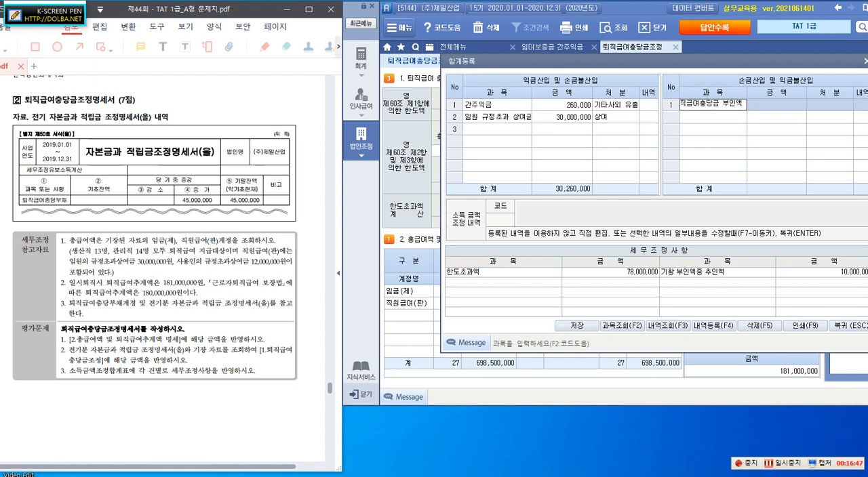
type(" ㅅ")
type("손금")
type("추")
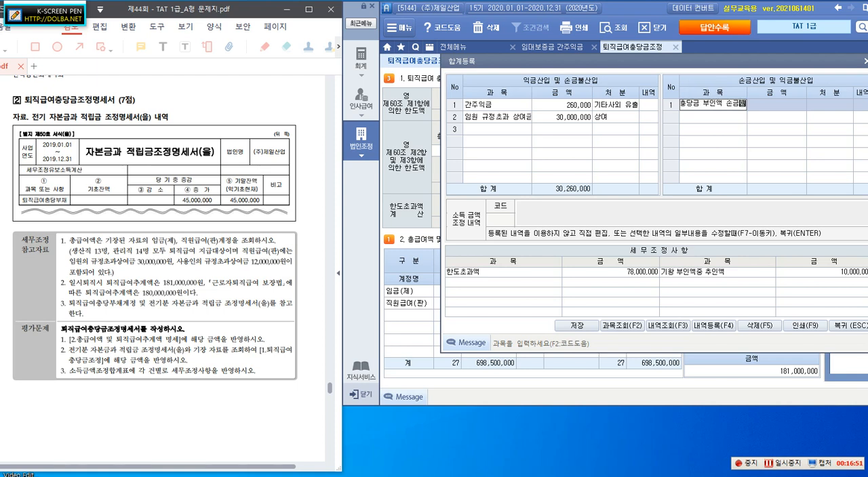
type("인")
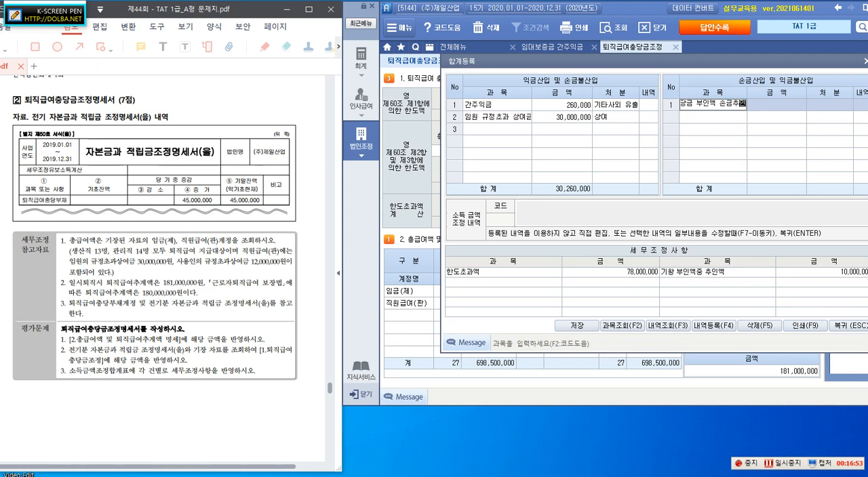
Give the 손금추인 item an amount of 10,000,000 and the disposition 유보(감소)
key("Return")
type("10000000")
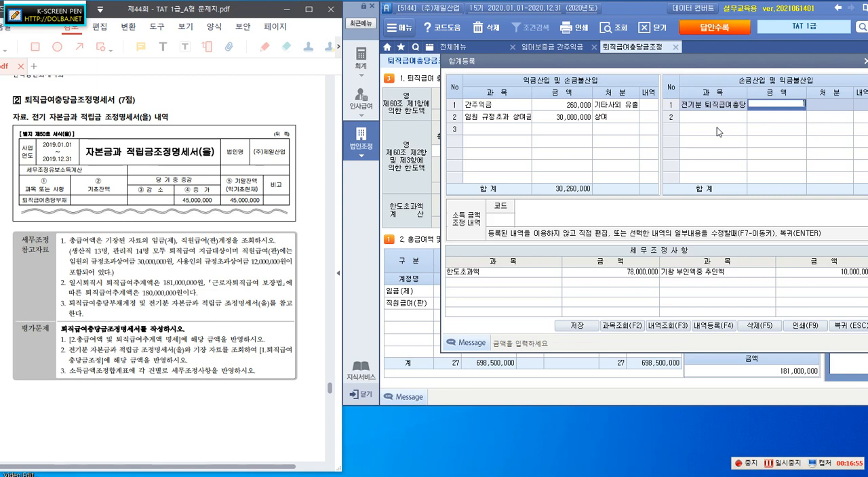
key("Return")
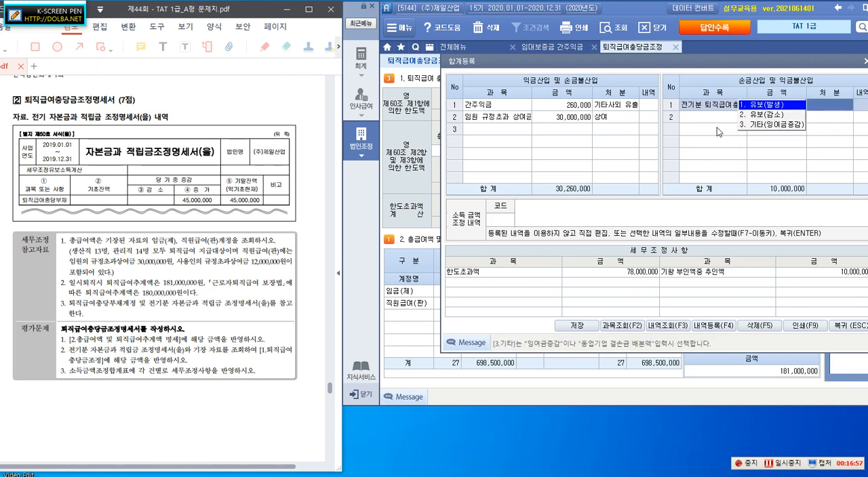
left_click(763, 119)
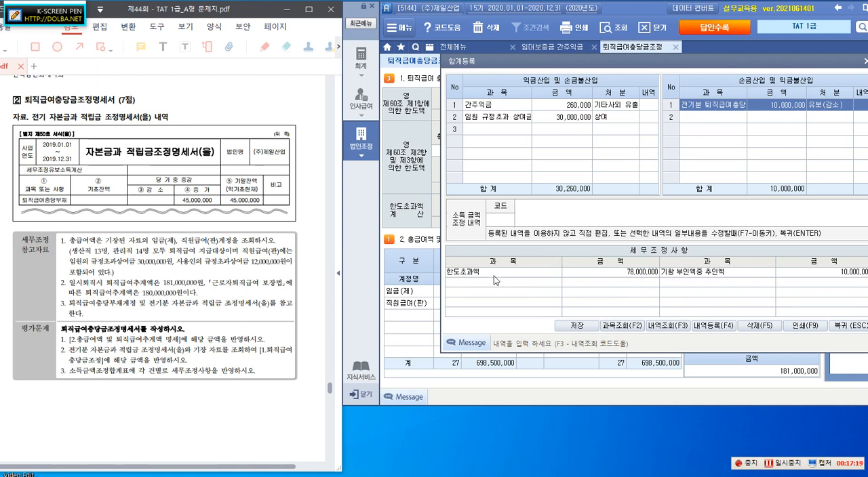
Add a third 익금산입 및 손금불산입 item in 합계등록 named 퇴직급여충당금 한도초과액
left_click(486, 130)
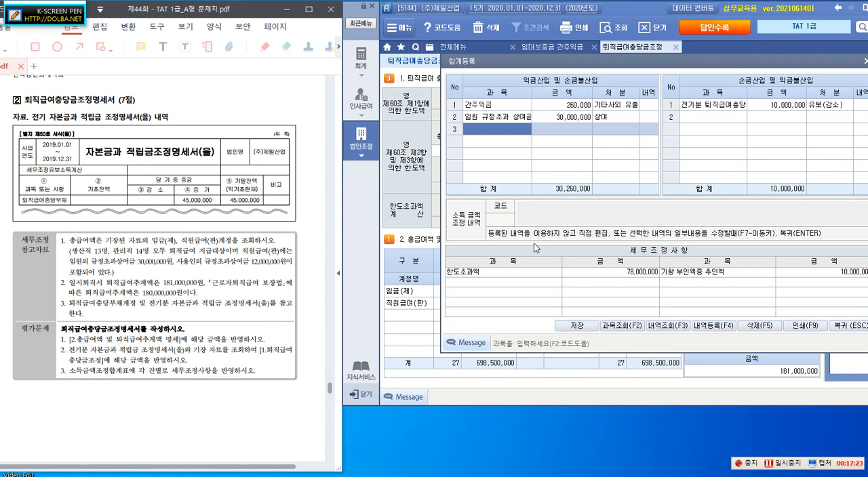
type("ㅌ")
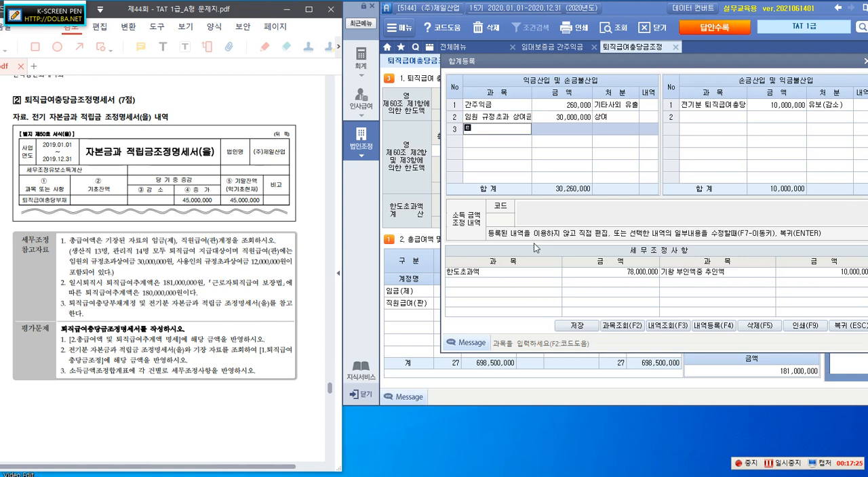
type("퇴직급ㅇ")
type("충당금")
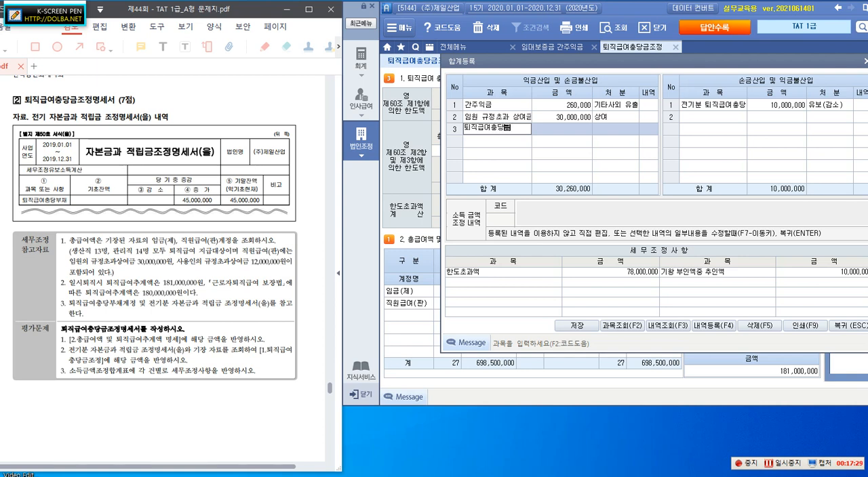
type(" 한도초")
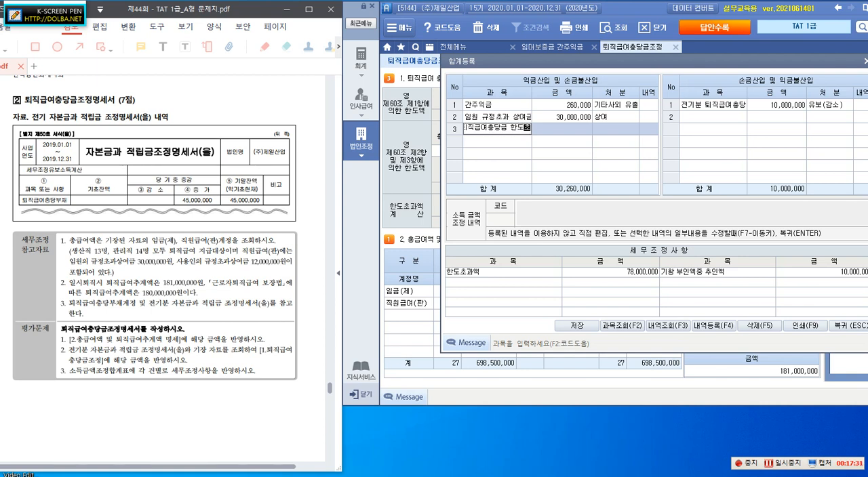
type("과ㅇ")
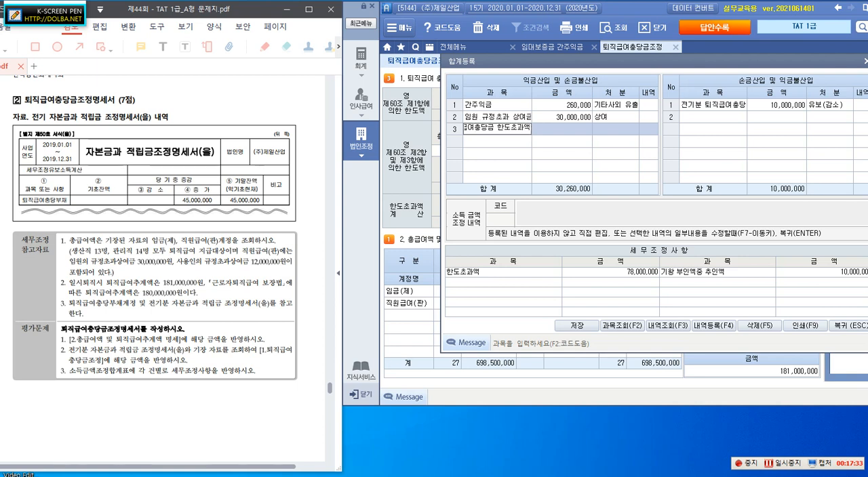
key("Return")
Give the 퇴직급여충당금 한도초과액 item an amount of 78,000,000 and the disposition 유보(발생)
type("78,000,000")
key("Return")
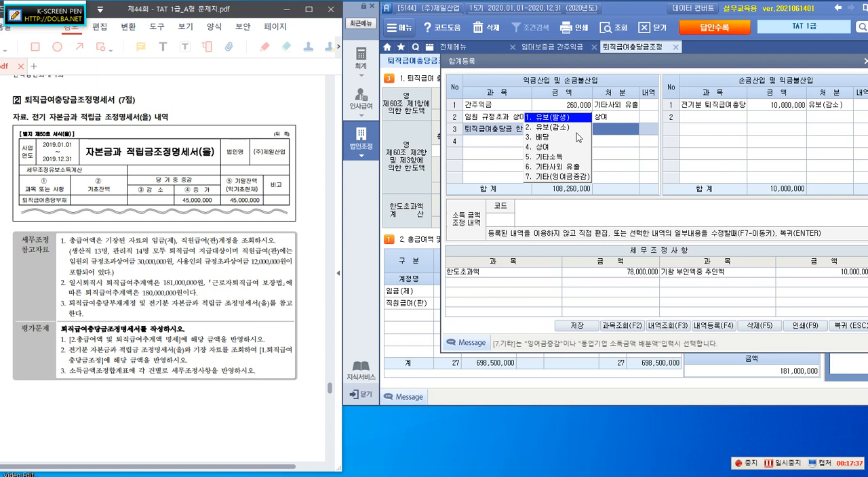
left_click(560, 118)
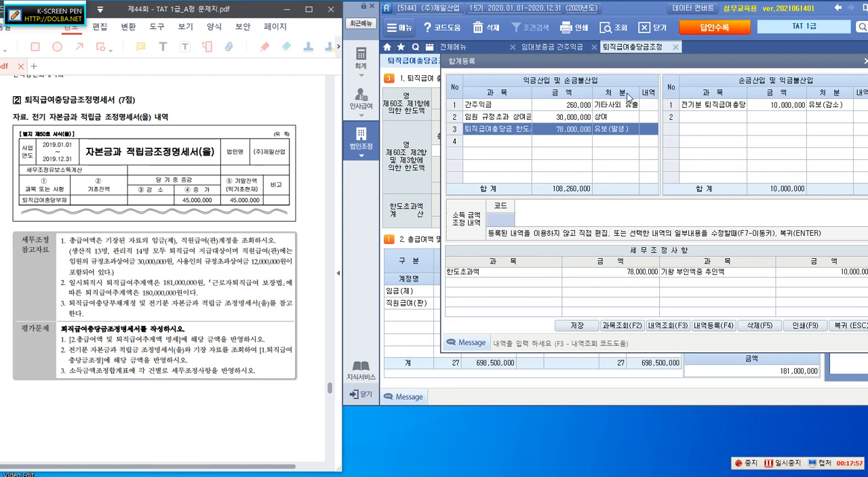
Save the registered income adjustments and return from 합계등록 to the 퇴직급여충당금조정명세서
left_click(574, 327)
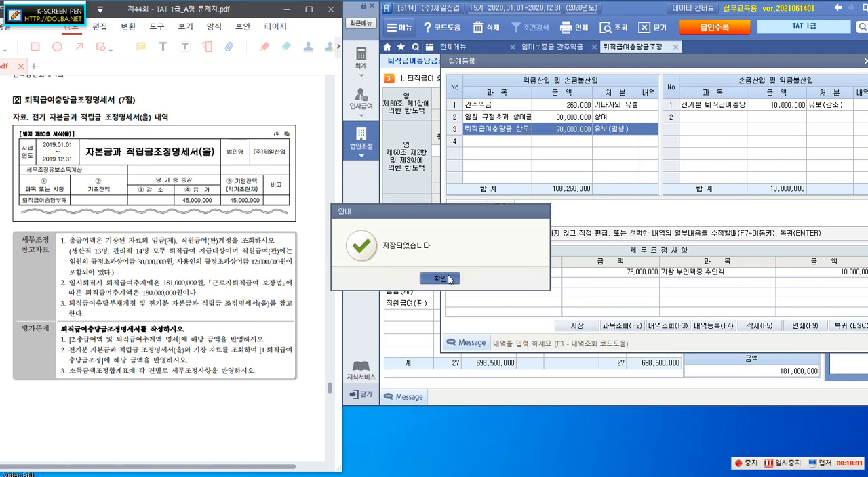
left_click(448, 279)
left_click(849, 327)
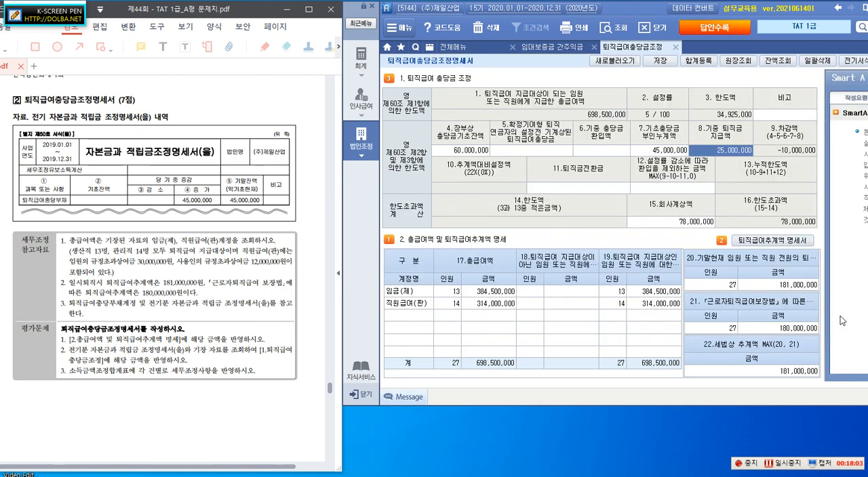